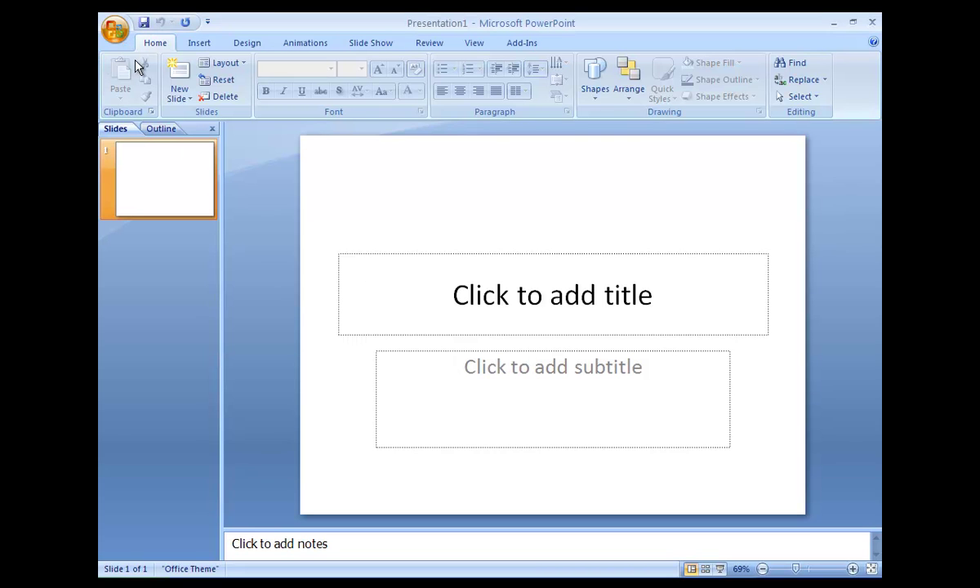
# Open the New Presentation dialog with Ctrl+N
pyautogui.hotkey('ctrl', 'n')
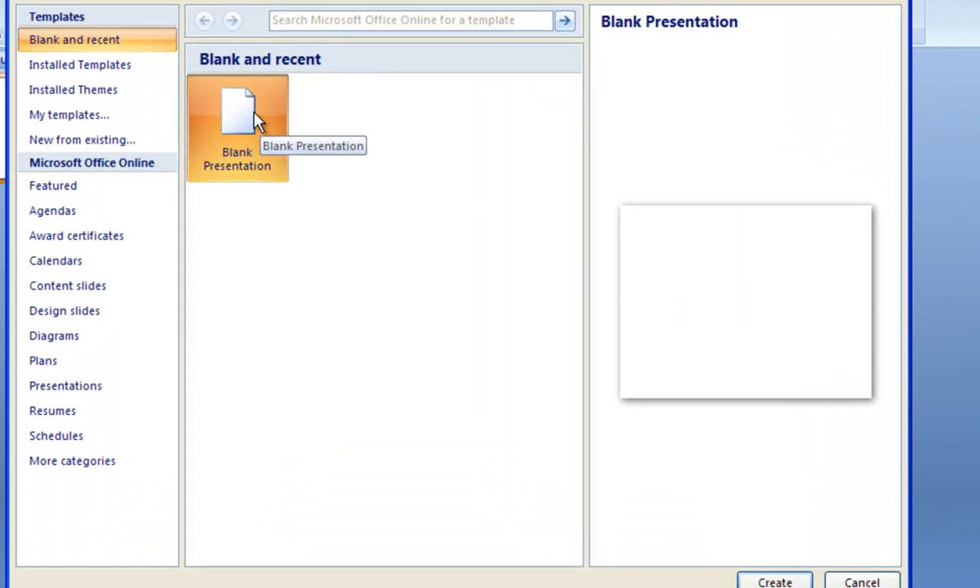
# Create a new presentation from the installed Urban theme
pyautogui.click(102, 64)
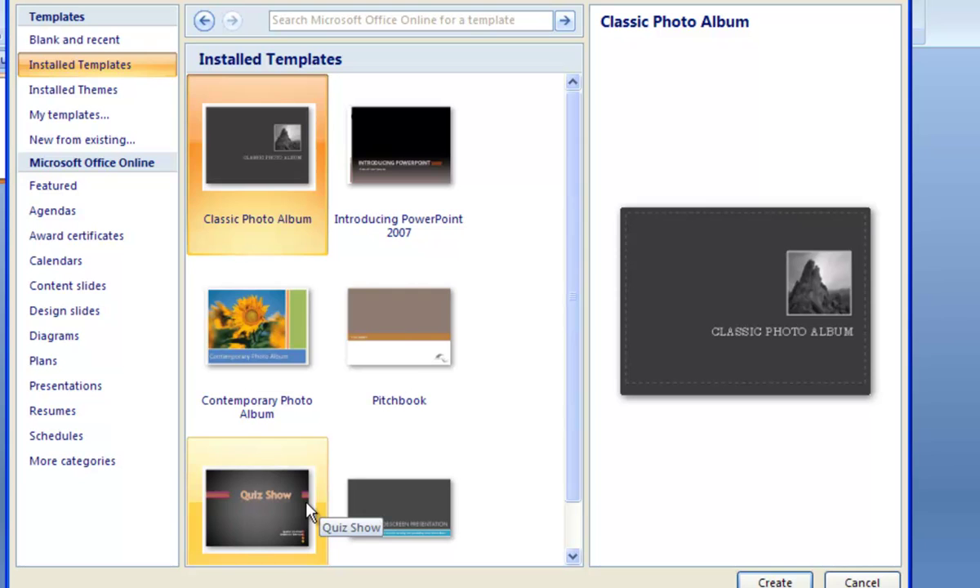
pyautogui.click(111, 95)
pyautogui.moveTo(571, 132); pyautogui.dragTo(580, 468)
pyautogui.click(386, 286)
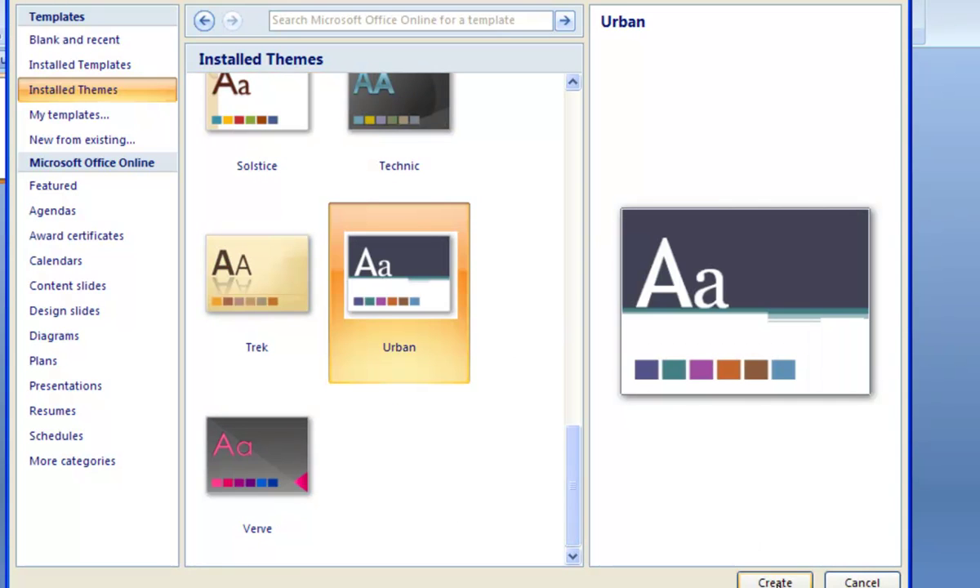
pyautogui.click(778, 581)
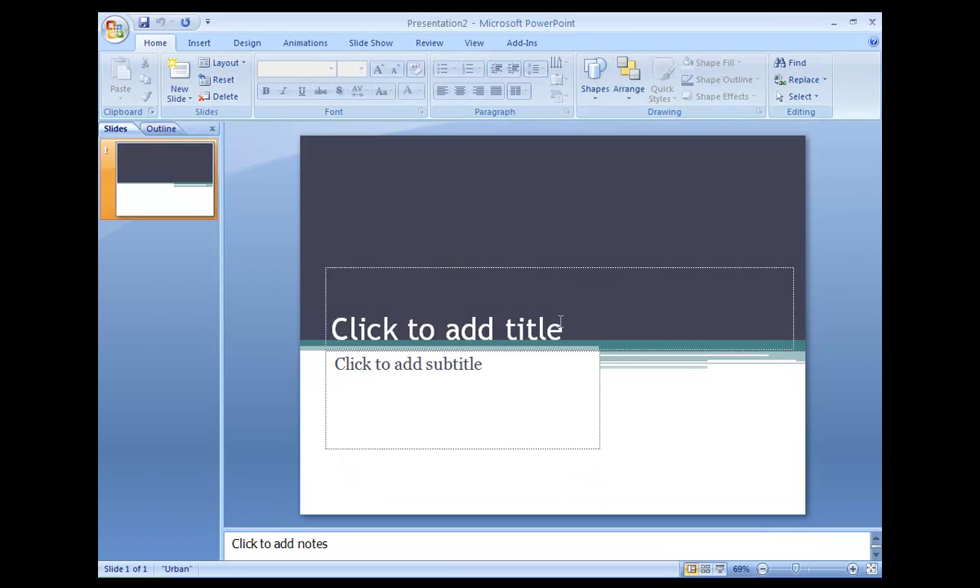
# Title the first slide 'Teams of the NFC North' with subtitle 'By Rock Valley Student'
pyautogui.click(567, 325)
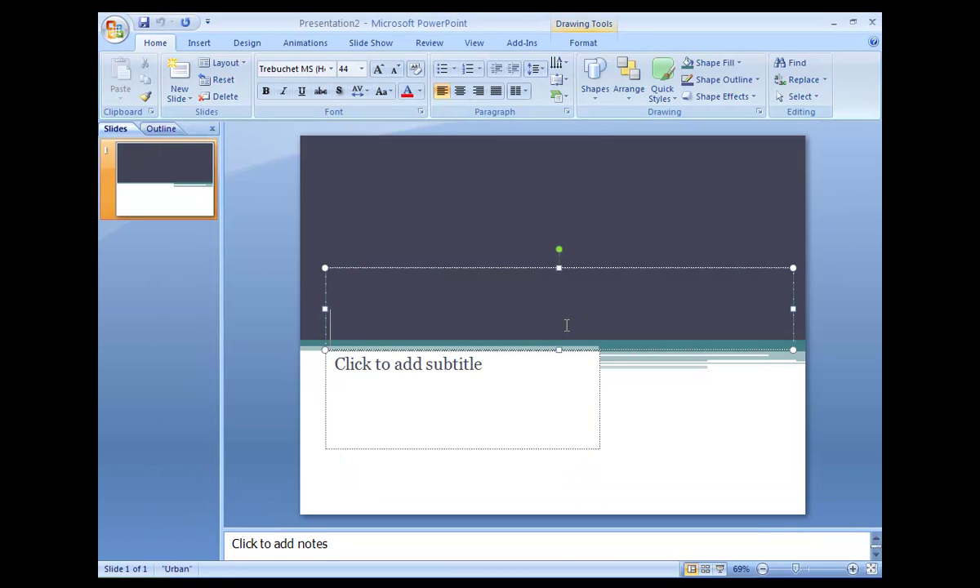
pyautogui.write('Teams of ')
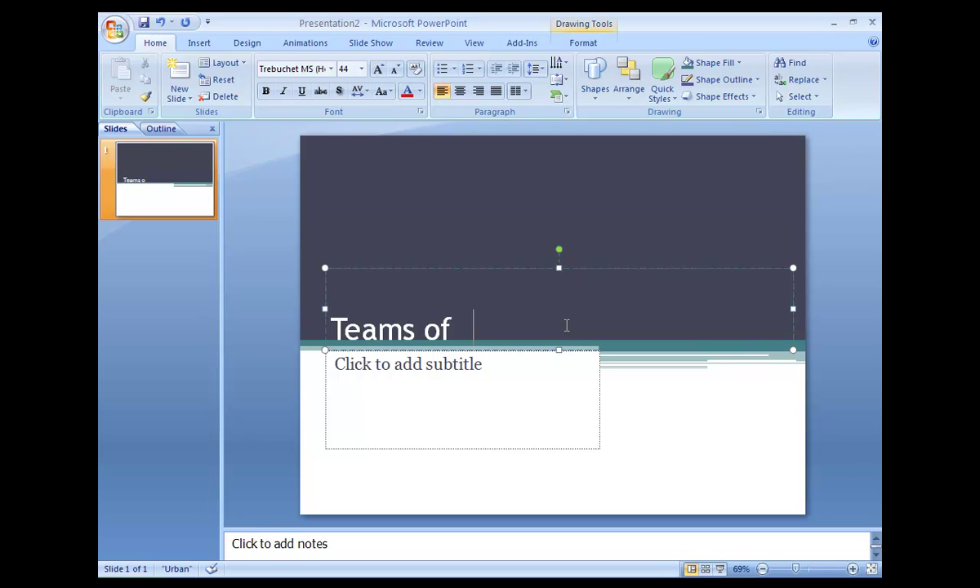
pyautogui.write('the NFC No')
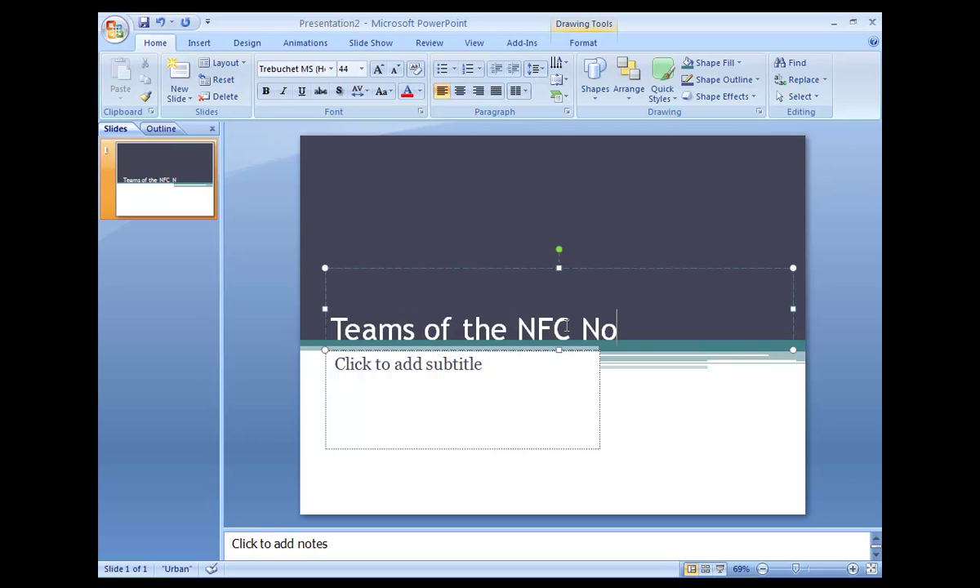
pyautogui.write('rth')
pyautogui.click(490, 365)
pyautogui.write('By Rock Valley')
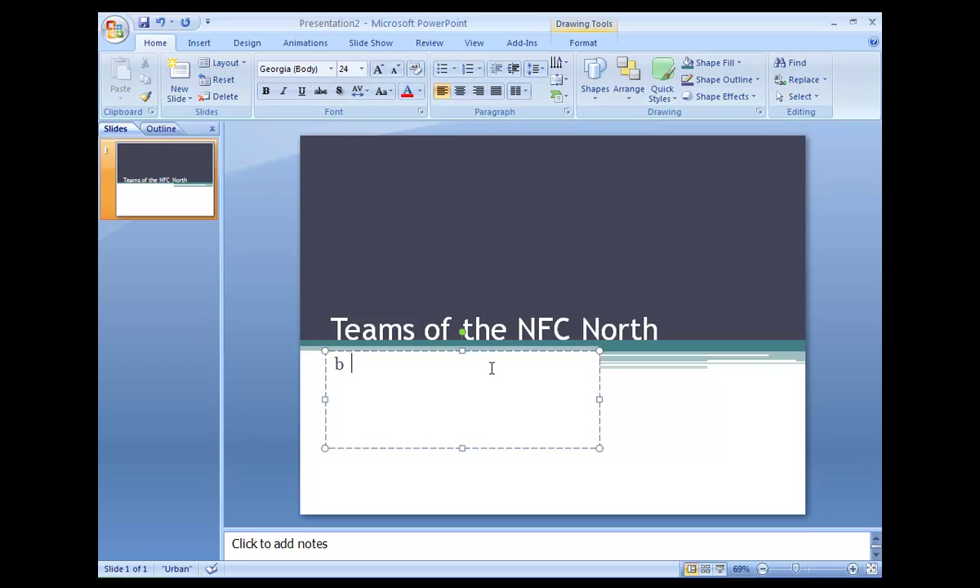
pyautogui.write(' Student')
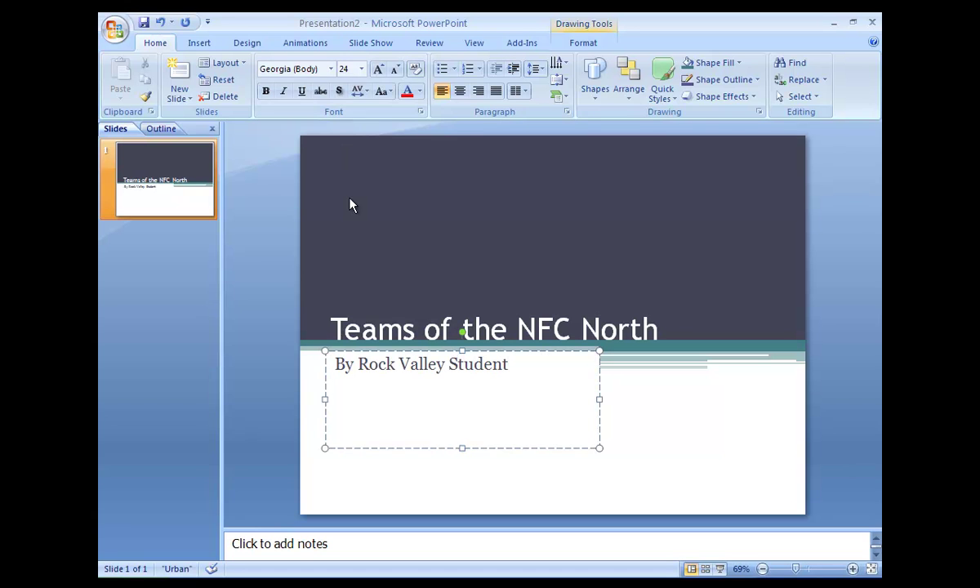
pyautogui.click(349, 208)
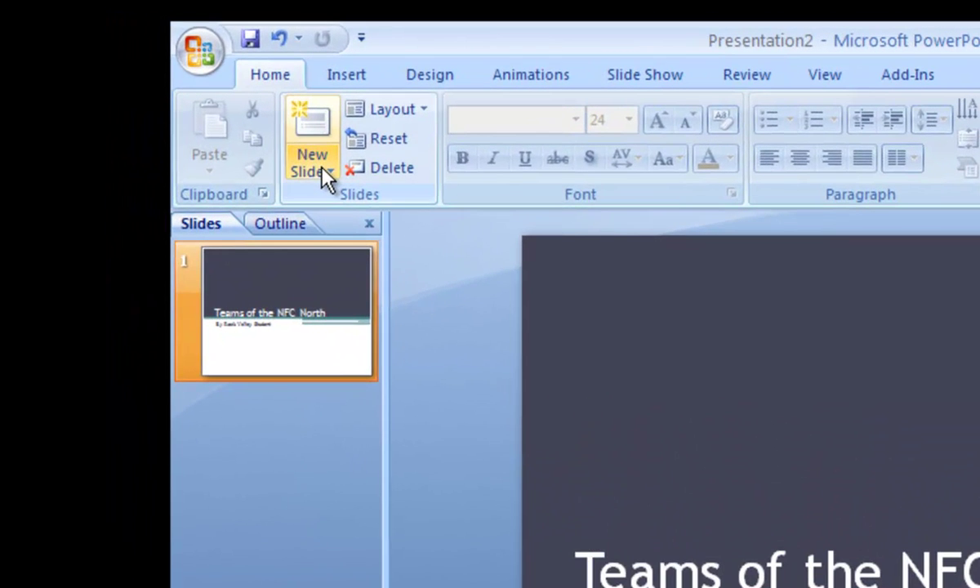
# Add a second slide with the Blank layout
pyautogui.click(324, 171)
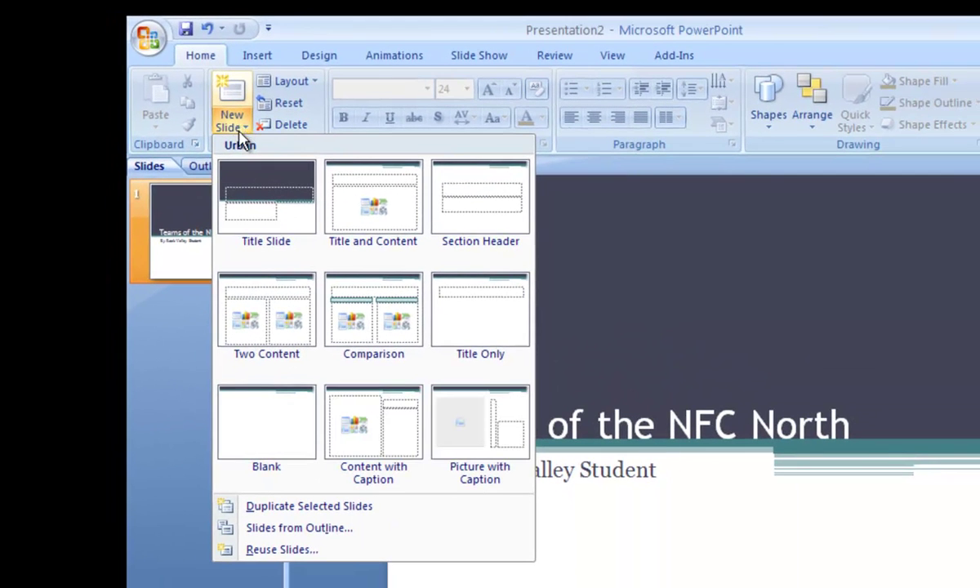
pyautogui.click(280, 400)
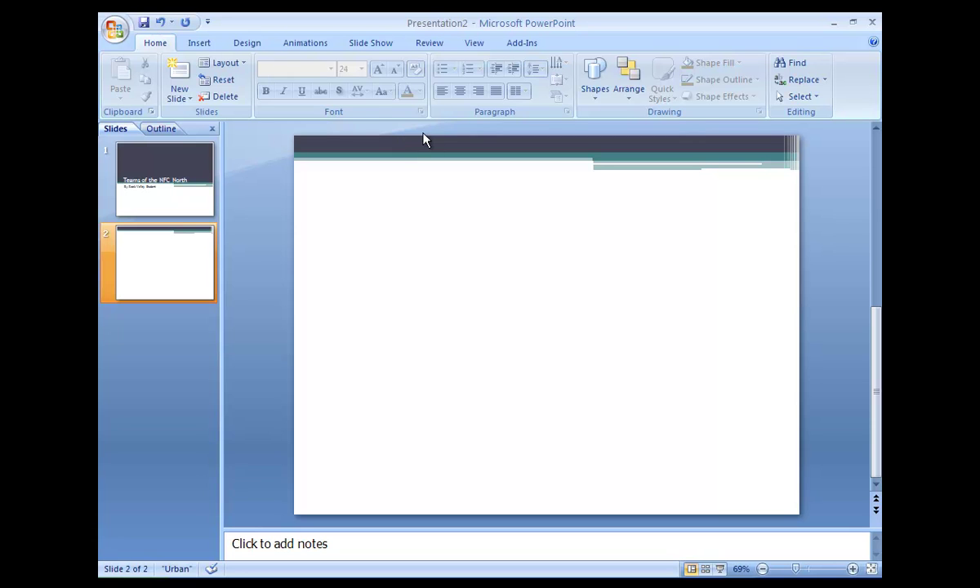
pyautogui.click(201, 43)
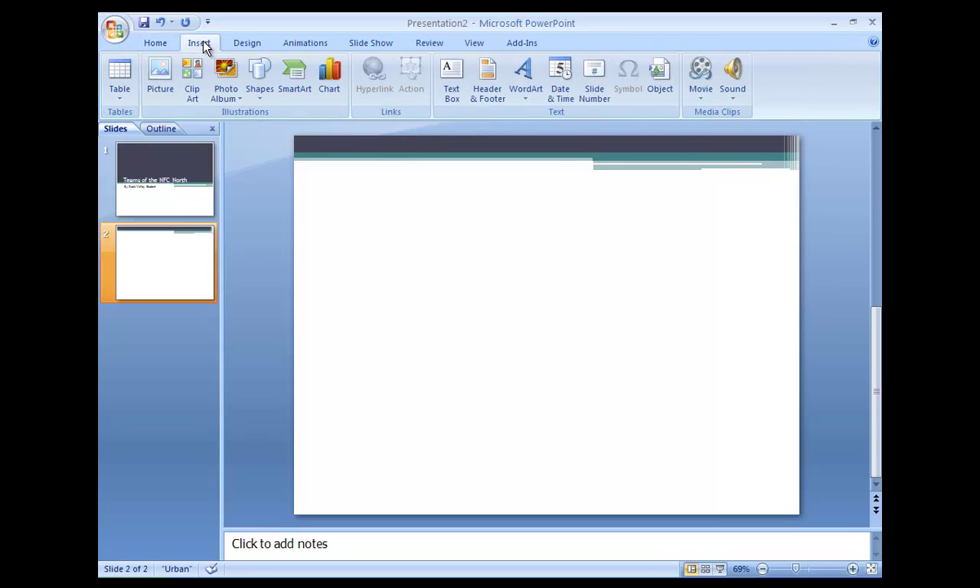
# Draw a wide ribbon banner shape across the top of slide 2
pyautogui.click(262, 96)
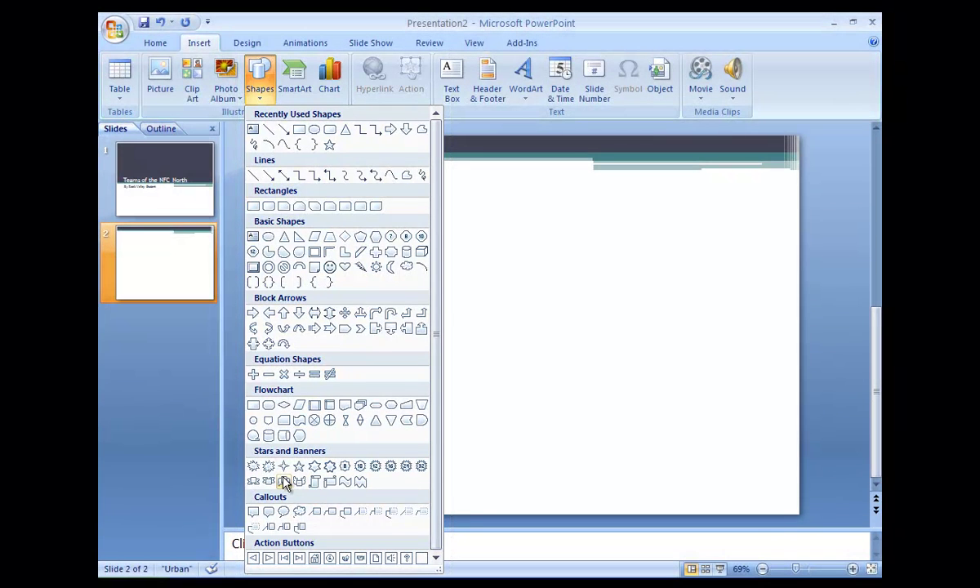
pyautogui.click(284, 482)
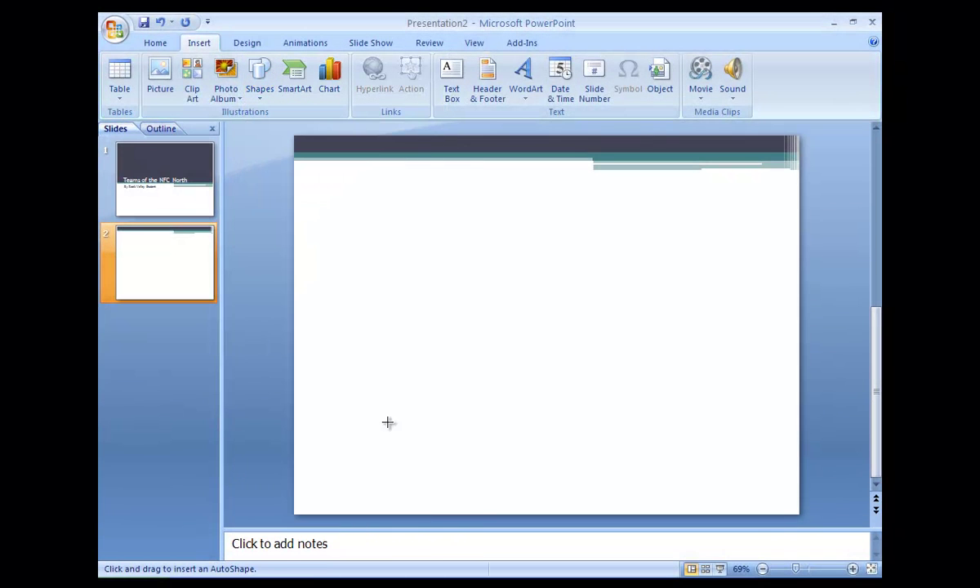
pyautogui.moveTo(792, 234); pyautogui.dragTo(294, 169)
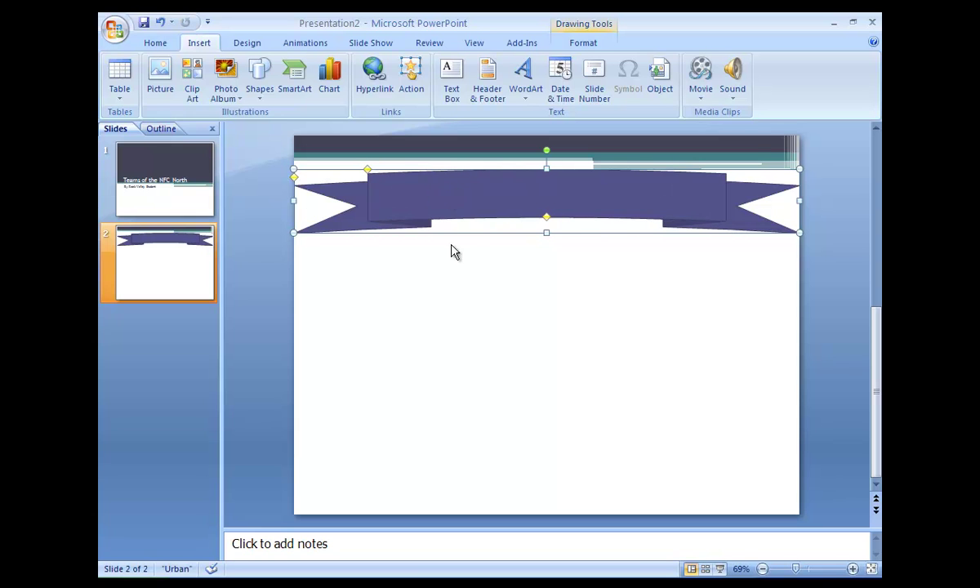
pyautogui.click(452, 252)
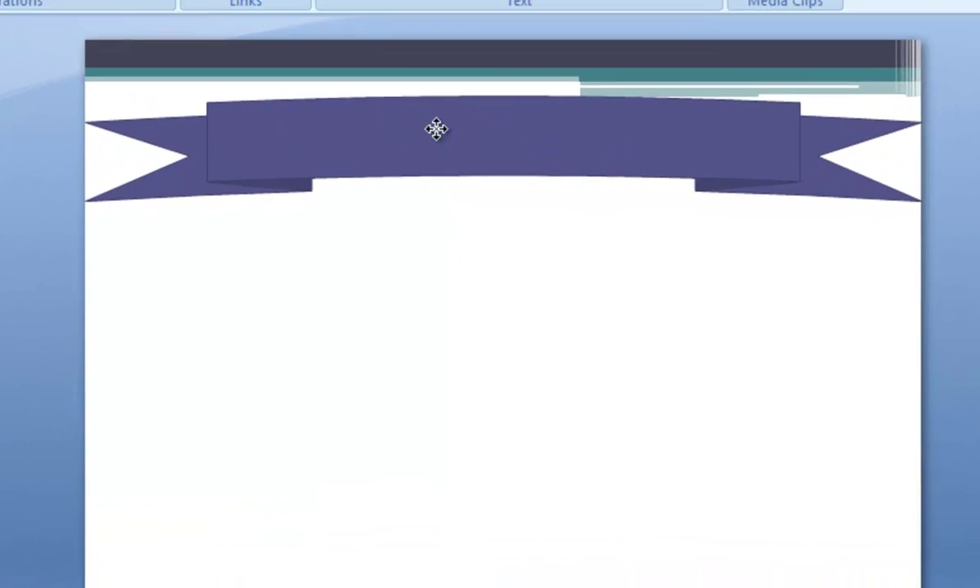
# Type 'NFC North Teams' inside the ribbon banner
pyautogui.click(436, 129)
pyautogui.rightClick(438, 132)
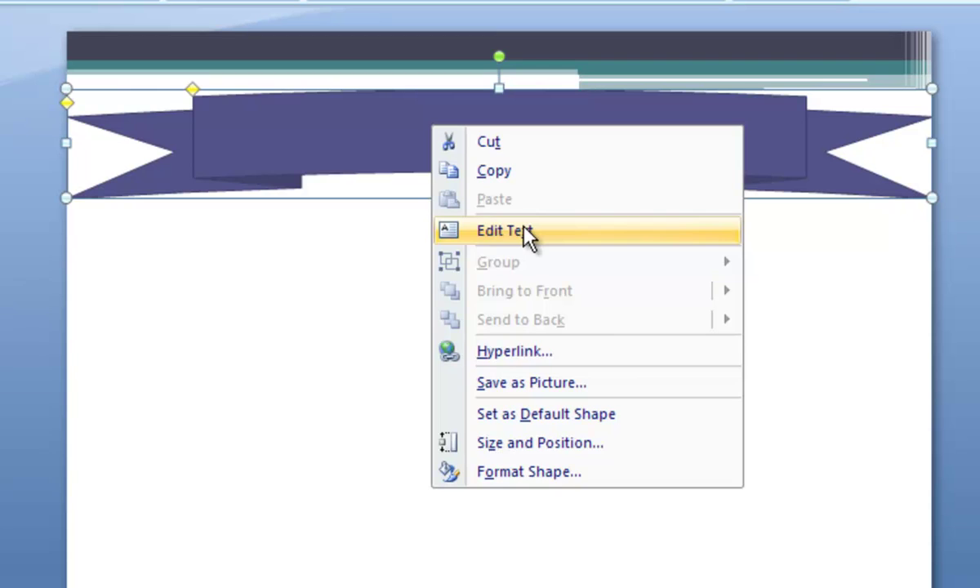
pyautogui.click(523, 228)
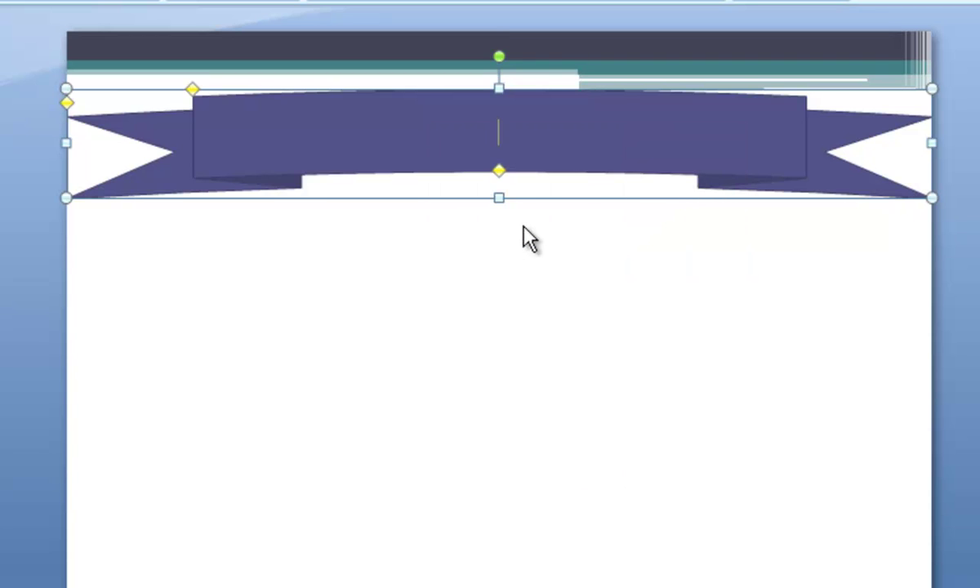
pyautogui.write('NFC')
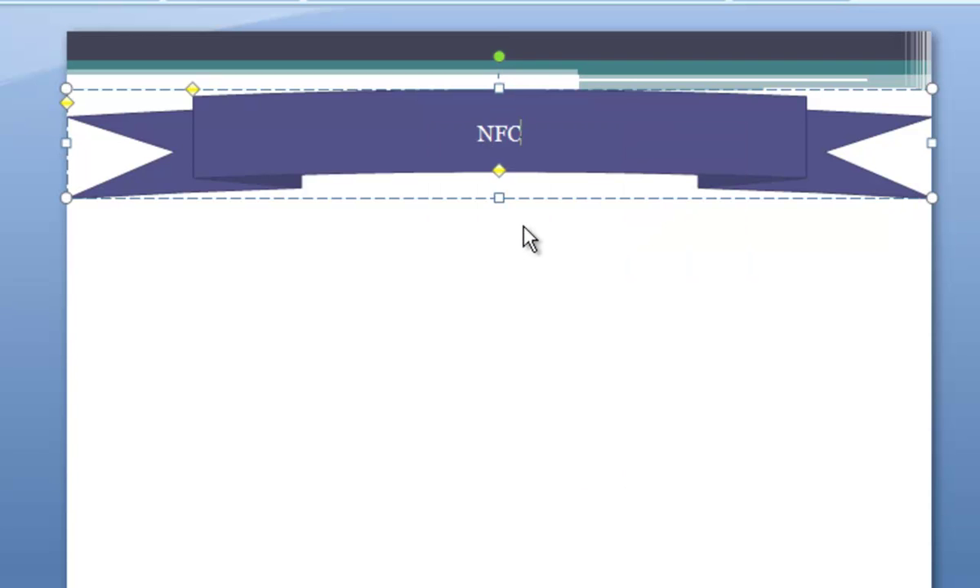
pyautogui.write(' North Teams')
pyautogui.click(596, 383)
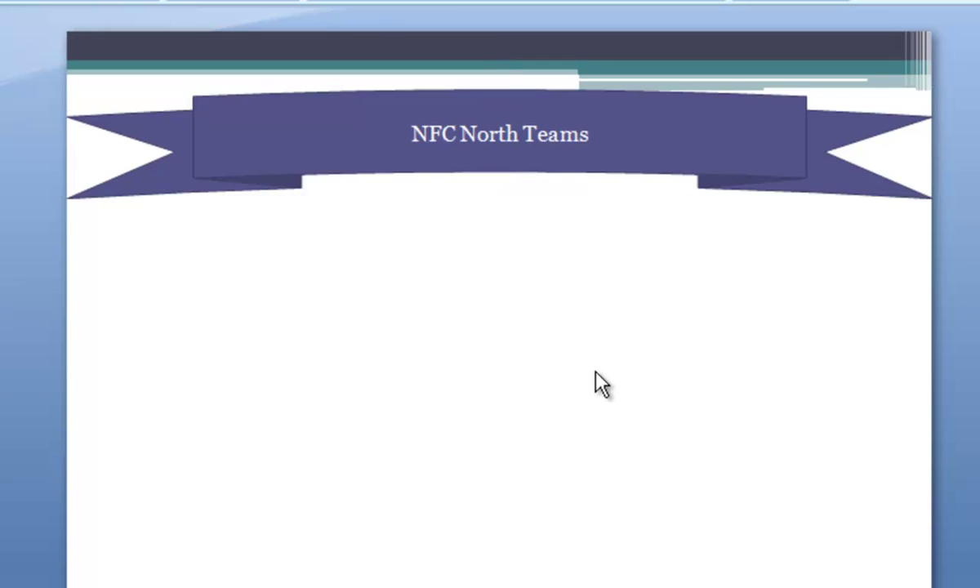
pyautogui.click(577, 151)
pyautogui.rightClick(687, 142)
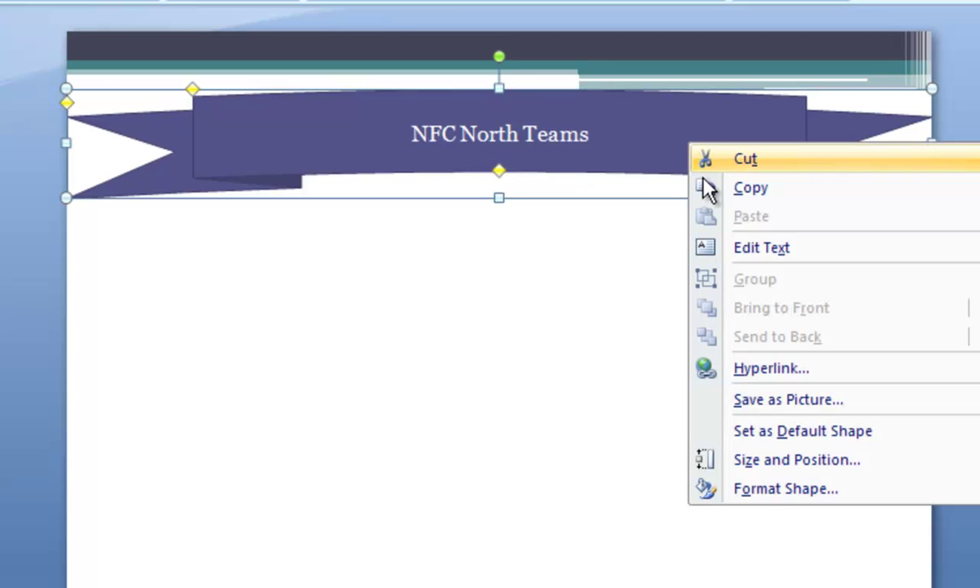
# Fill the banner with the preset Nightfall gradient
pyautogui.click(766, 490)
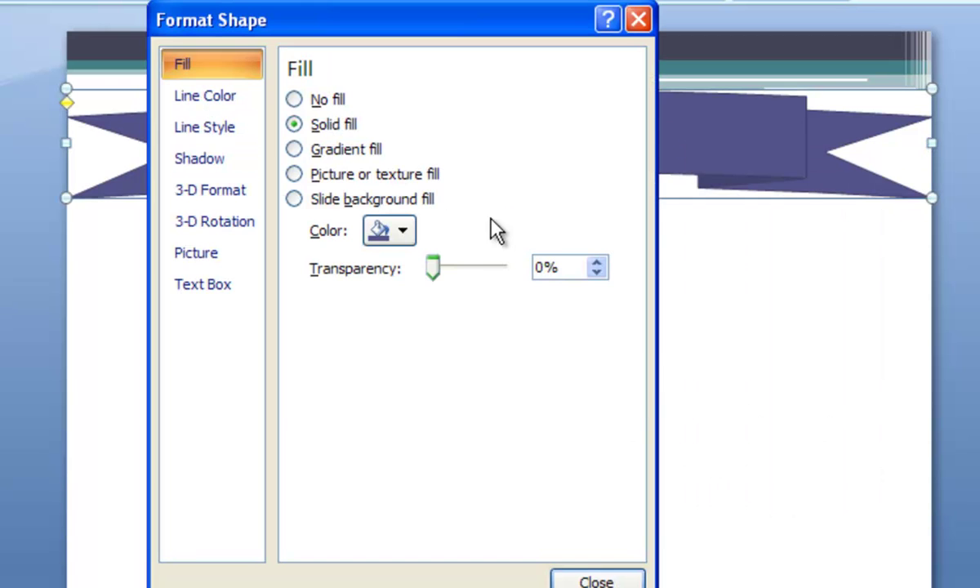
pyautogui.click(375, 151)
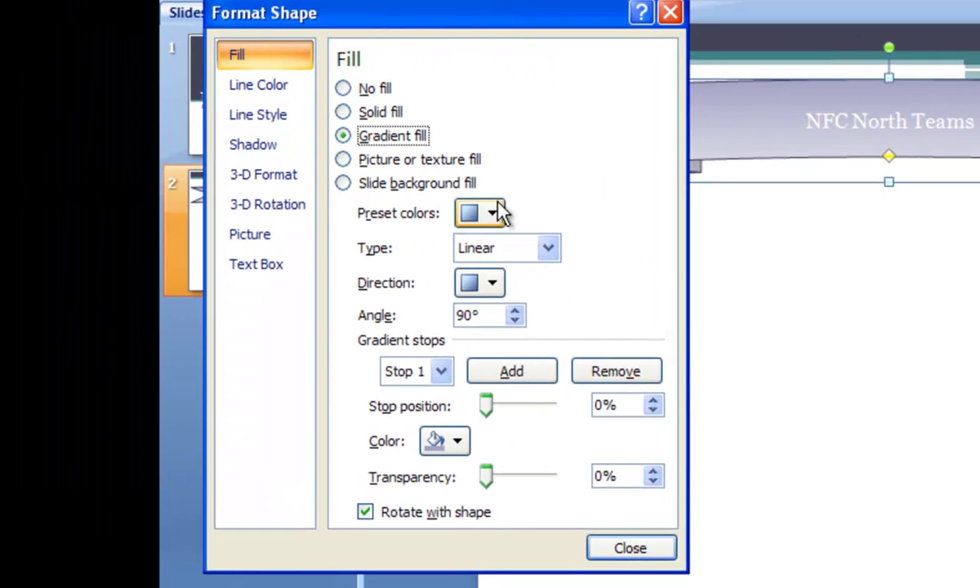
pyautogui.click(550, 246)
pyautogui.click(593, 252)
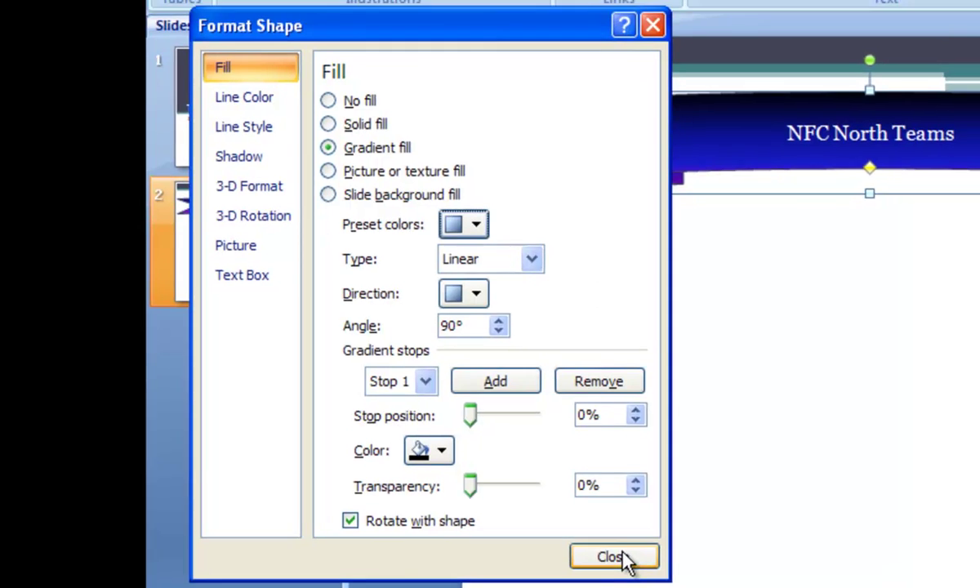
pyautogui.click(646, 549)
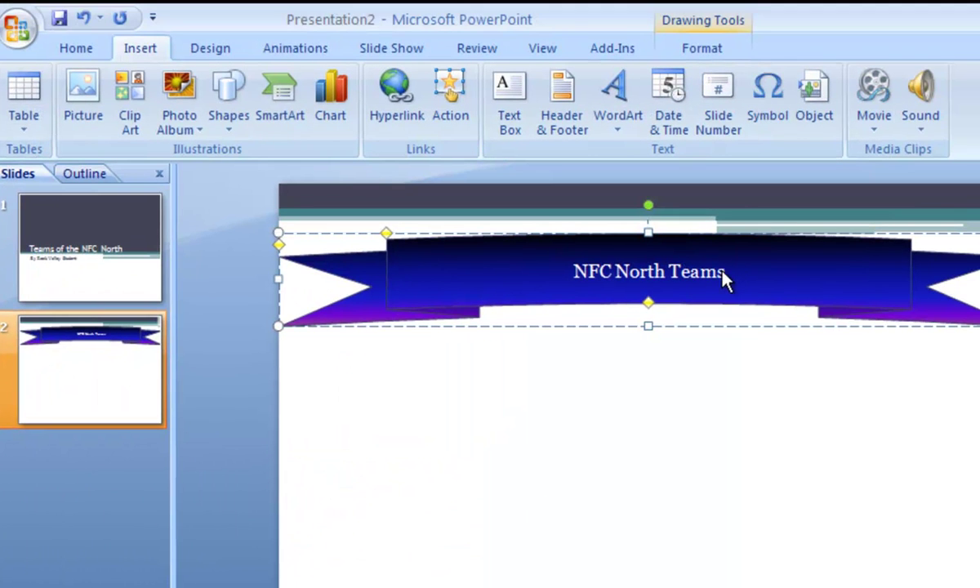
# Make the banner text 'NFC North Teams' 36 pt and bold
pyautogui.moveTo(723, 273); pyautogui.dragTo(573, 271)
pyautogui.click(72, 46)
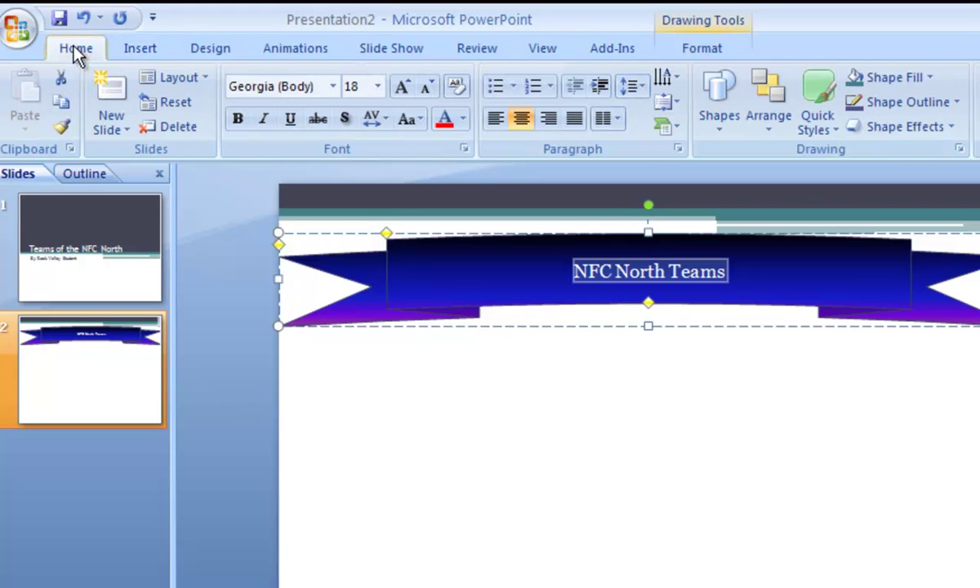
pyautogui.click(379, 86)
pyautogui.click(354, 358)
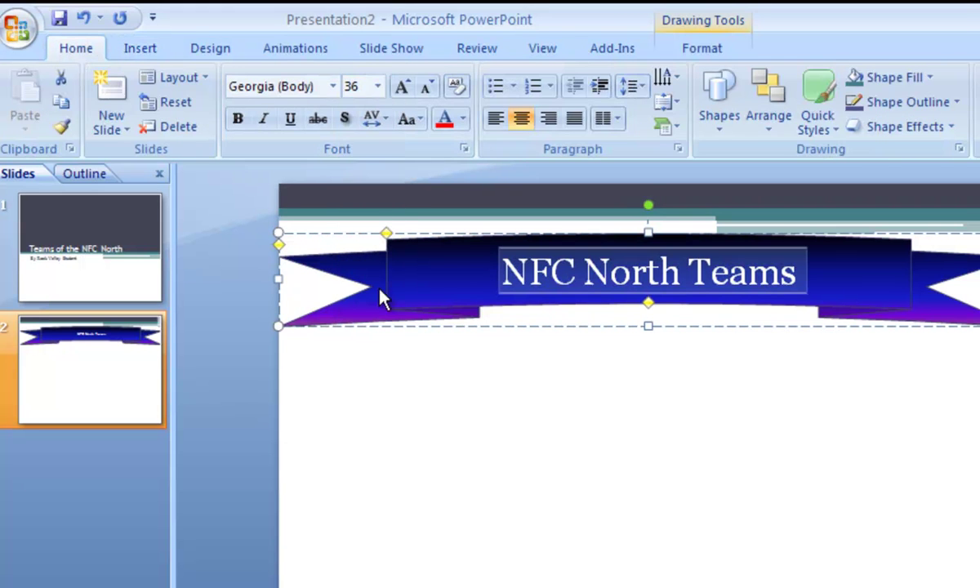
pyautogui.click(236, 118)
pyautogui.click(462, 120)
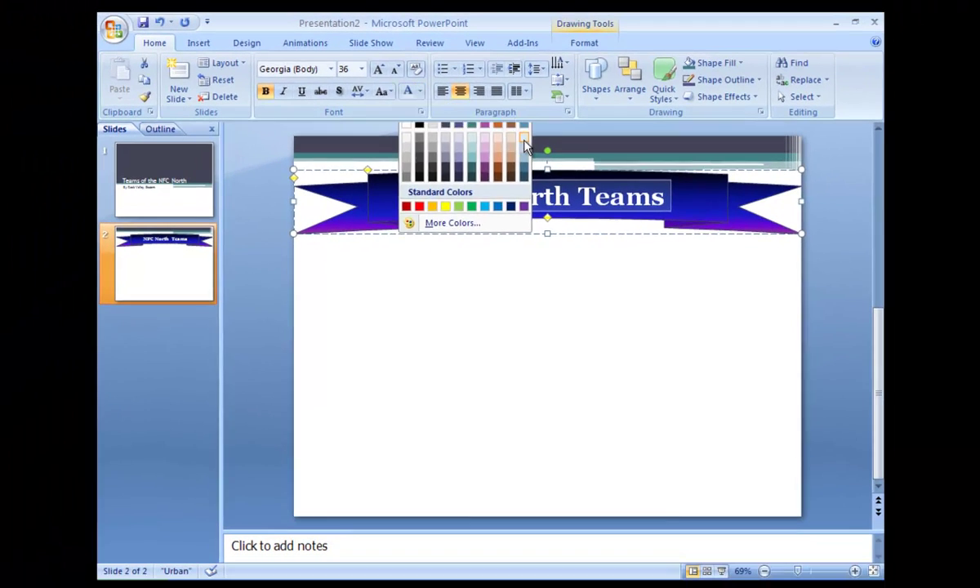
pyautogui.click(396, 304)
pyautogui.click(388, 303)
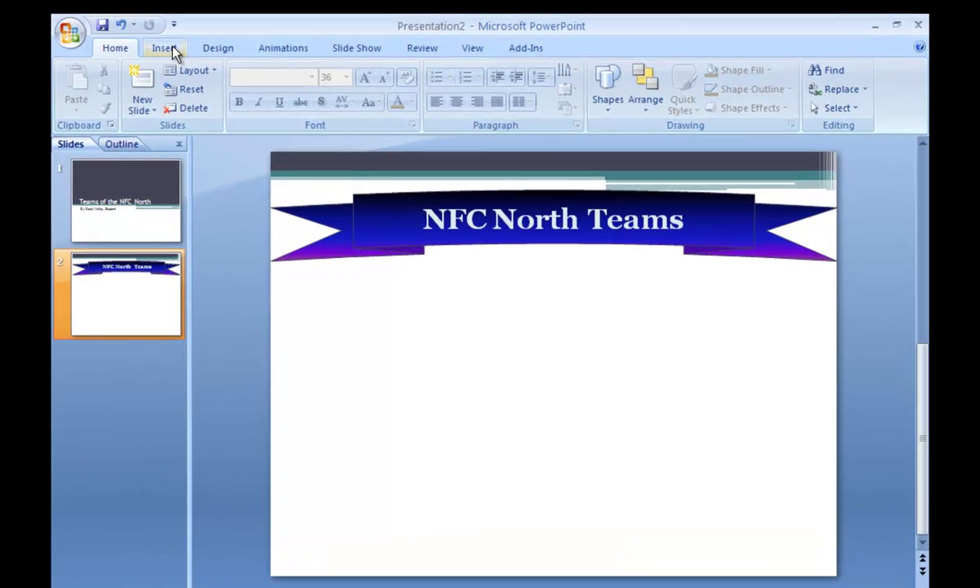
# Add a text box listing Minnesota Vikings, Green Bay Packers, Detroit Lions and Chicago Bears
pyautogui.click(167, 49)
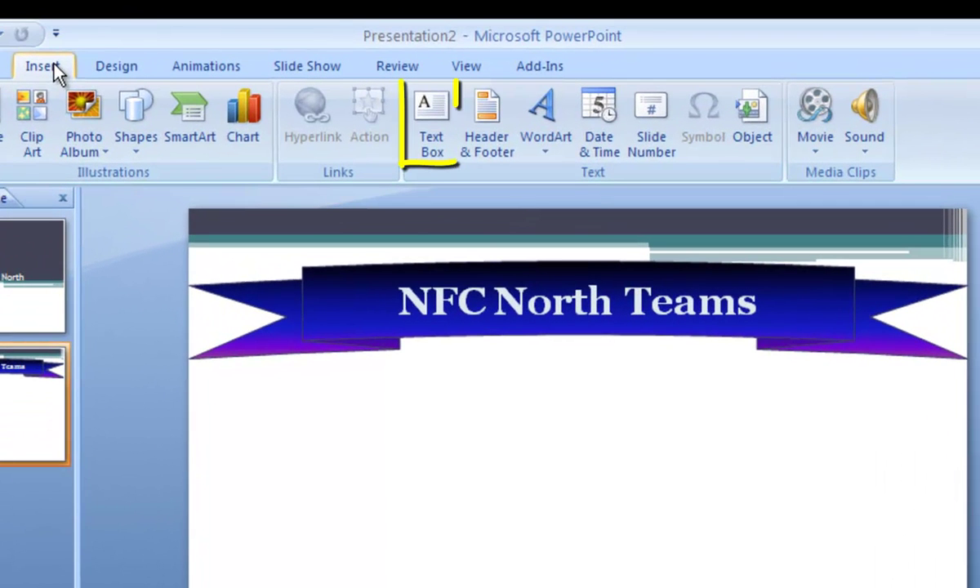
pyautogui.click(428, 130)
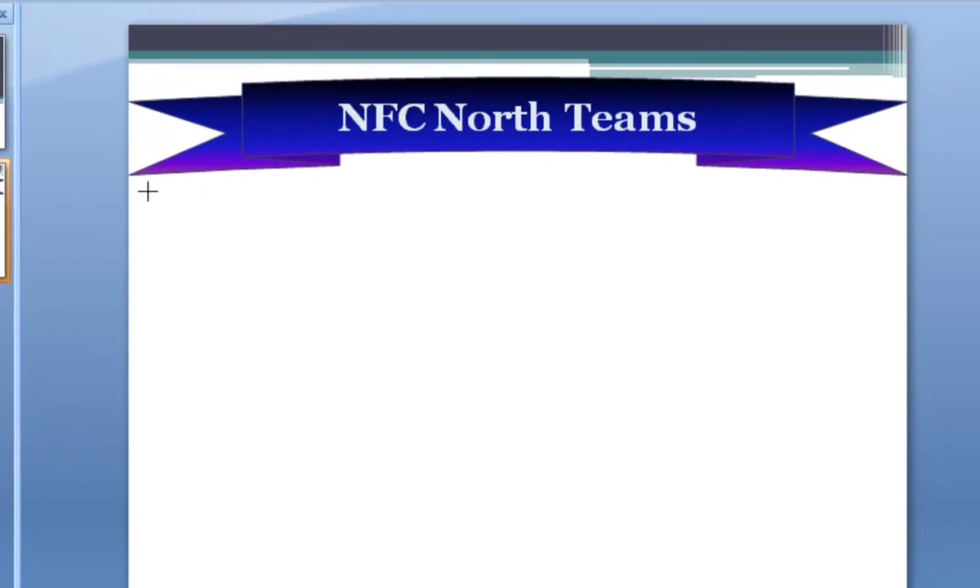
pyautogui.moveTo(147, 193); pyautogui.dragTo(486, 214)
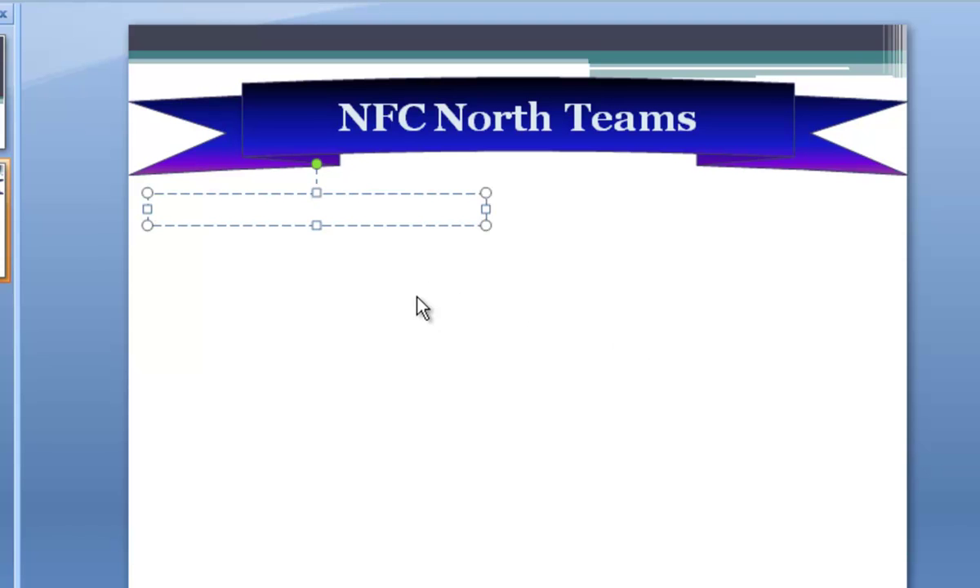
pyautogui.write('Minnesota Vikings')
pyautogui.press('Return')
pyautogui.write('Green Bay Packers')
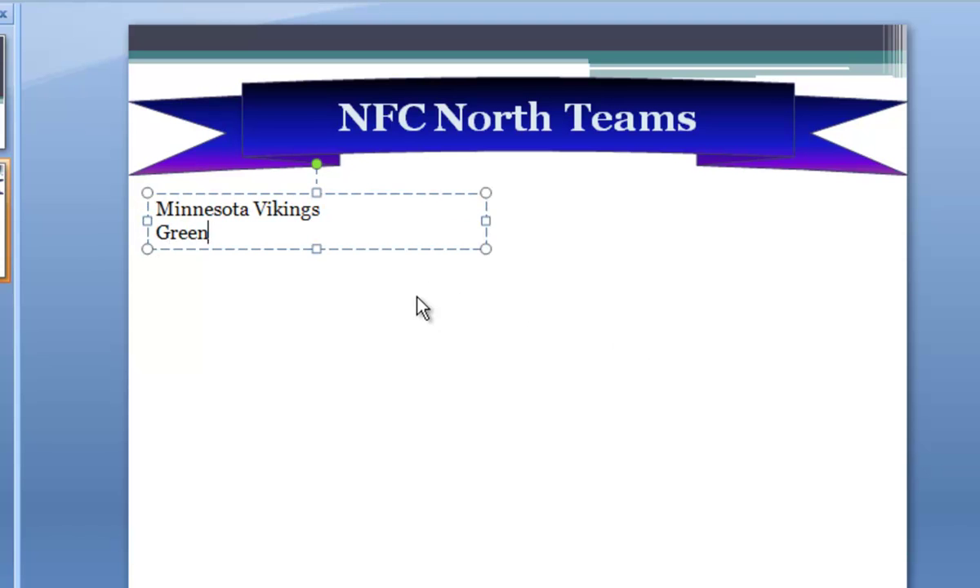
pyautogui.press('Return')
pyautogui.write('Detroit Lions')
pyautogui.press('Return')
pyautogui.write('Chicag Bea')
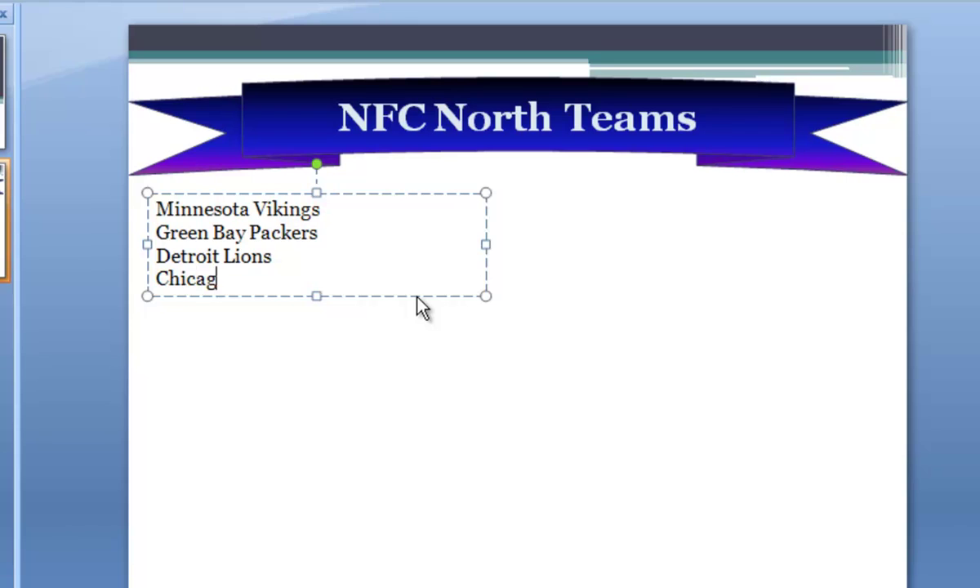
pyautogui.press('BackSpace')
pyautogui.press('BackSpace')
pyautogui.press('BackSpace')
pyautogui.press('BackSpace')
pyautogui.write('o Bears')
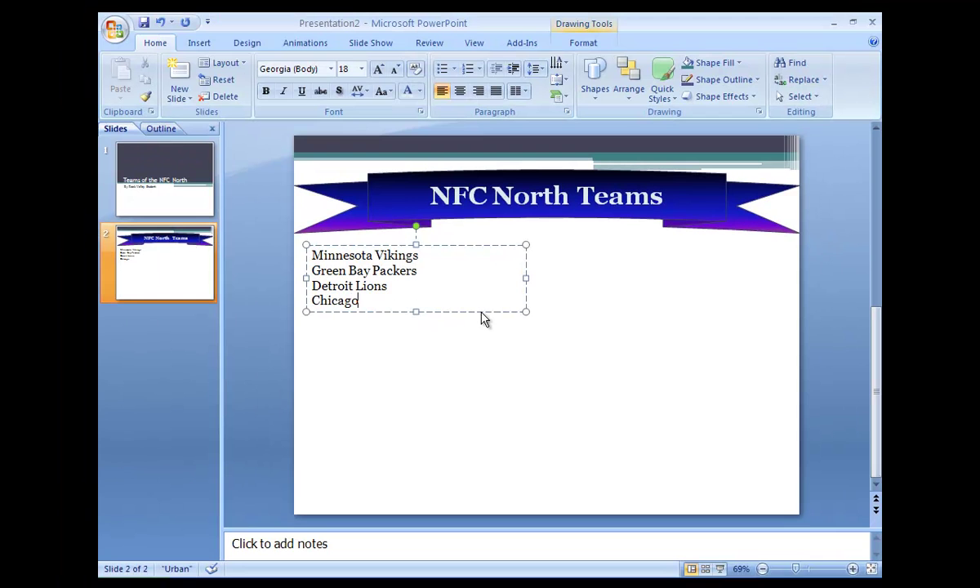
# Move the team list box toward the right side of the slide
pyautogui.click(454, 372)
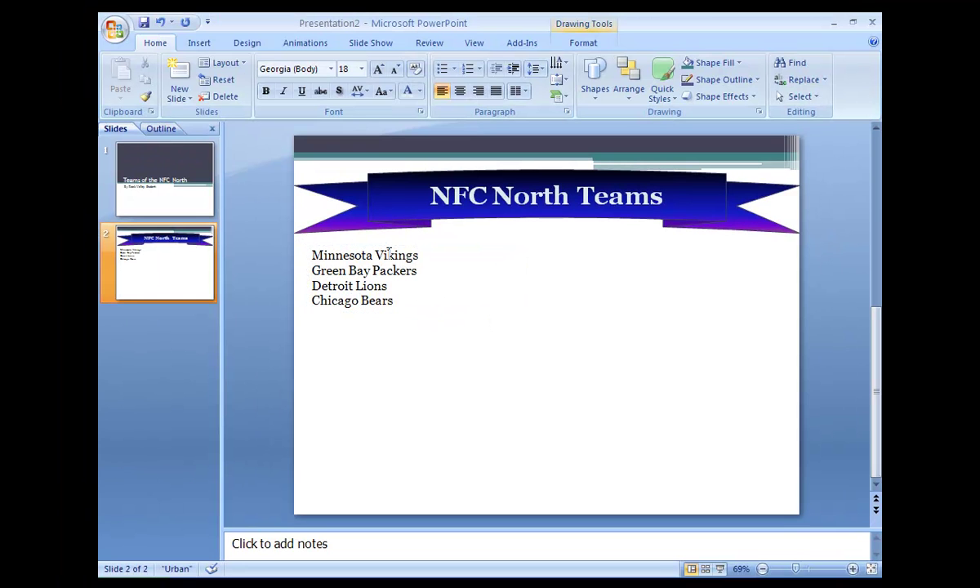
pyautogui.click(374, 245)
pyautogui.moveTo(457, 254); pyautogui.dragTo(659, 296)
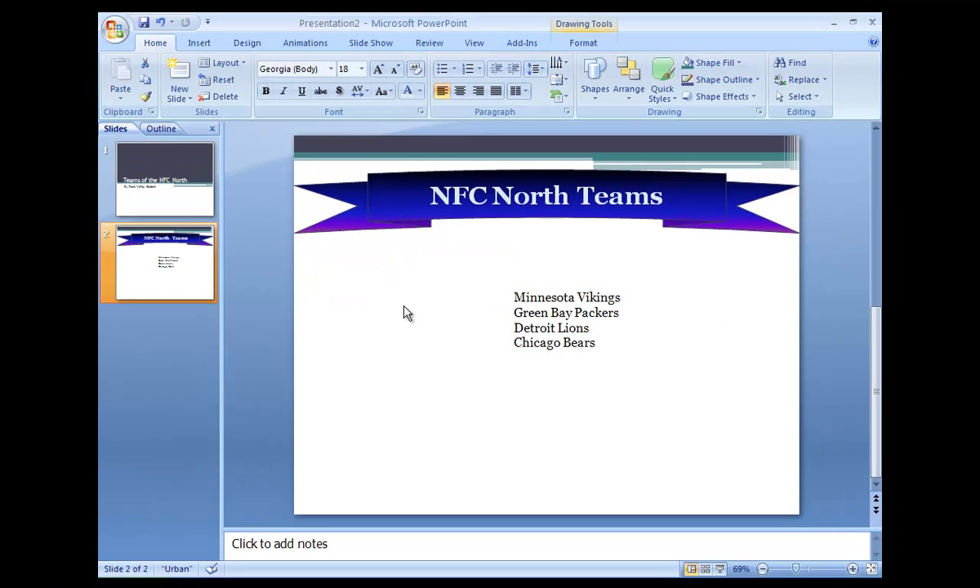
pyautogui.click(406, 313)
# Give the team list square bullets at 40 pt and widen the box
pyautogui.click(590, 335)
pyautogui.moveTo(606, 341); pyautogui.dragTo(506, 278)
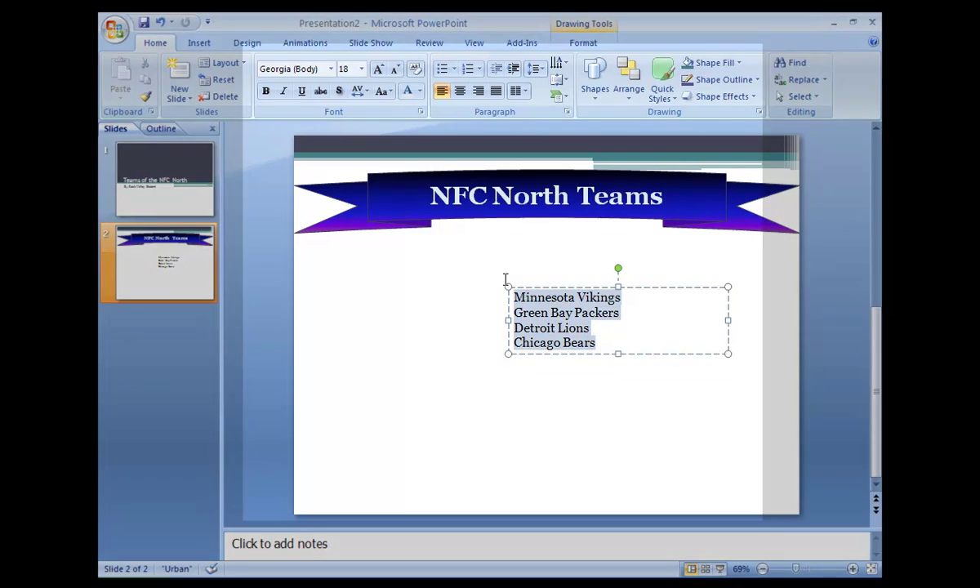
pyautogui.click(455, 68)
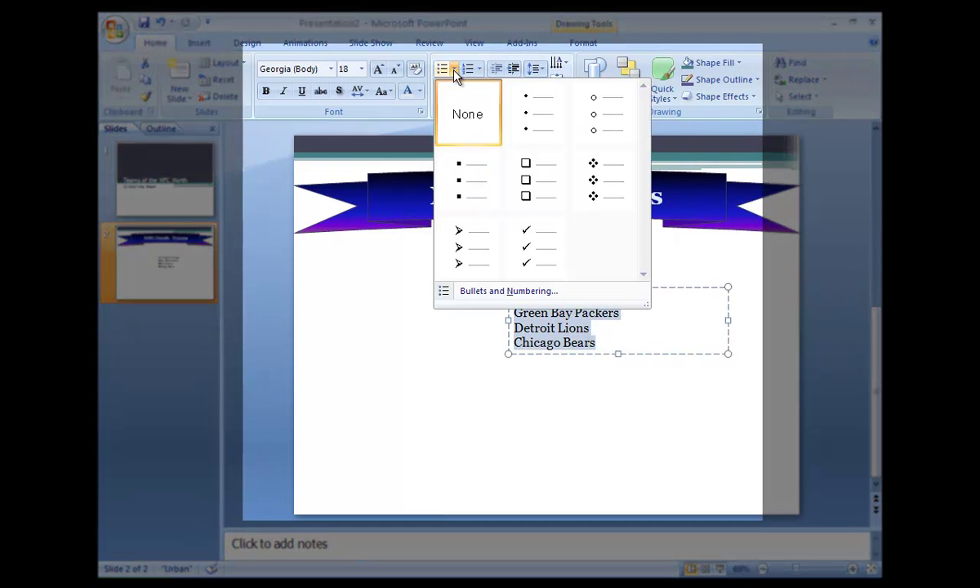
pyautogui.click(468, 170)
pyautogui.click(361, 69)
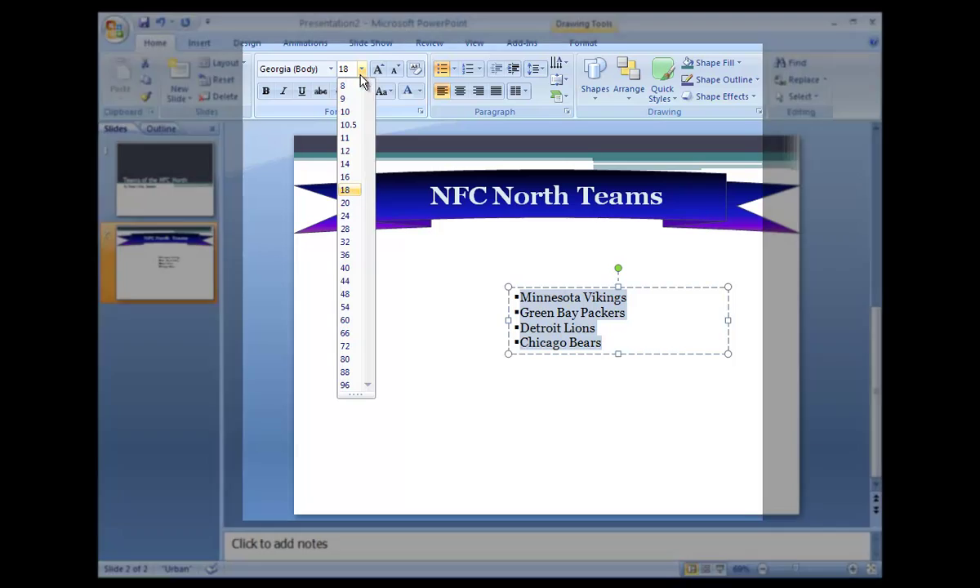
pyautogui.click(346, 267)
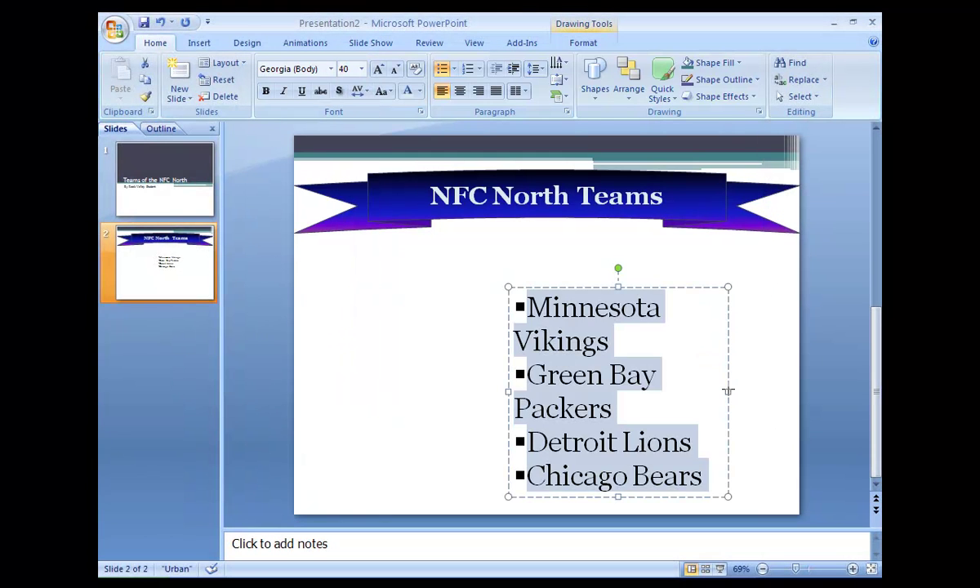
pyautogui.moveTo(727, 391); pyautogui.dragTo(770, 390)
pyautogui.click(430, 373)
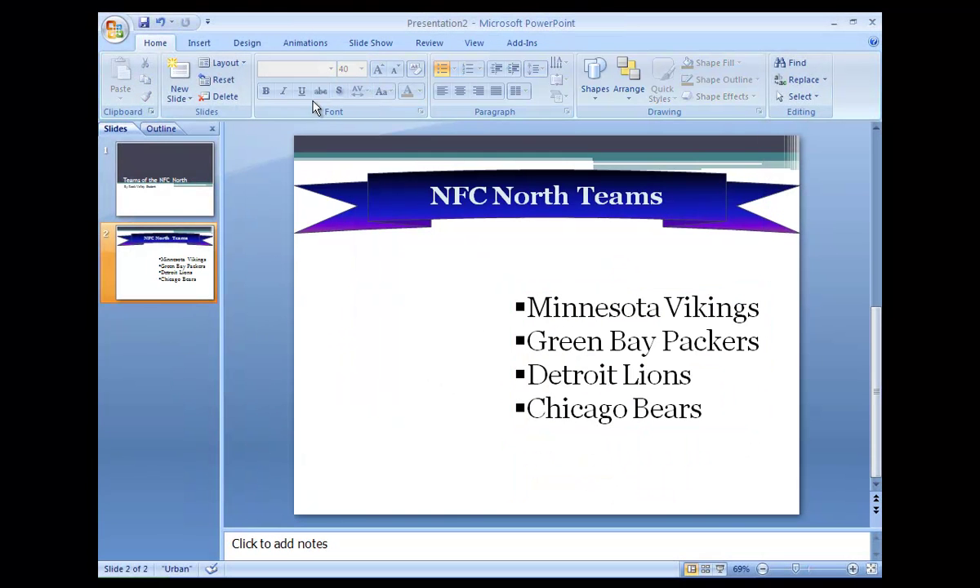
pyautogui.click(200, 44)
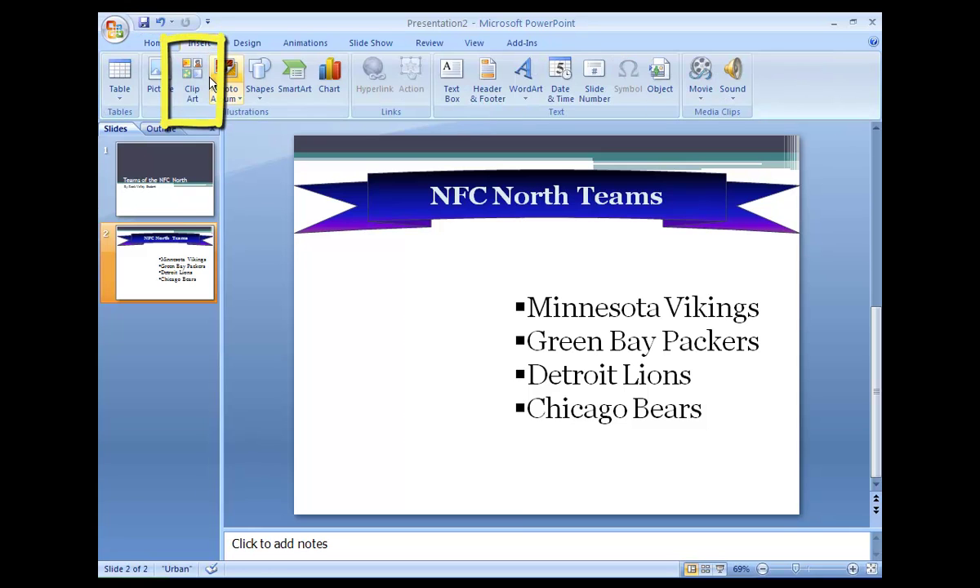
# Insert a football helmet clip art found by searching 'Football' and place it left of the list
pyautogui.click(194, 97)
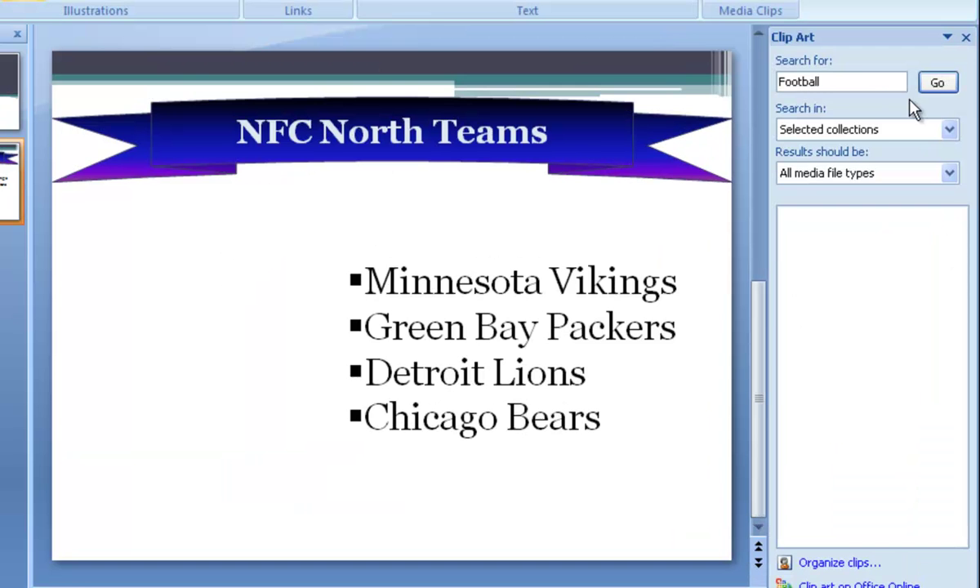
pyautogui.click(873, 80)
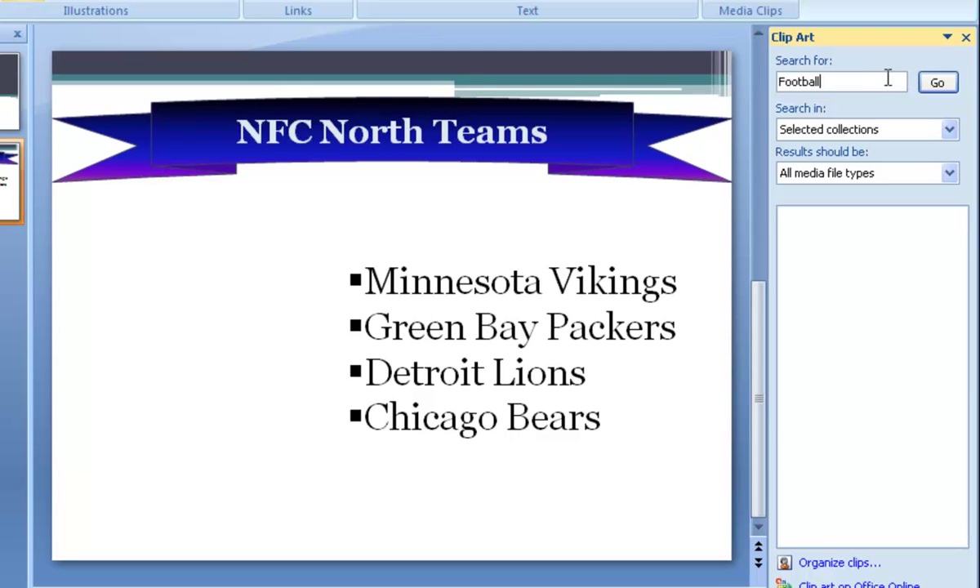
pyautogui.click(937, 84)
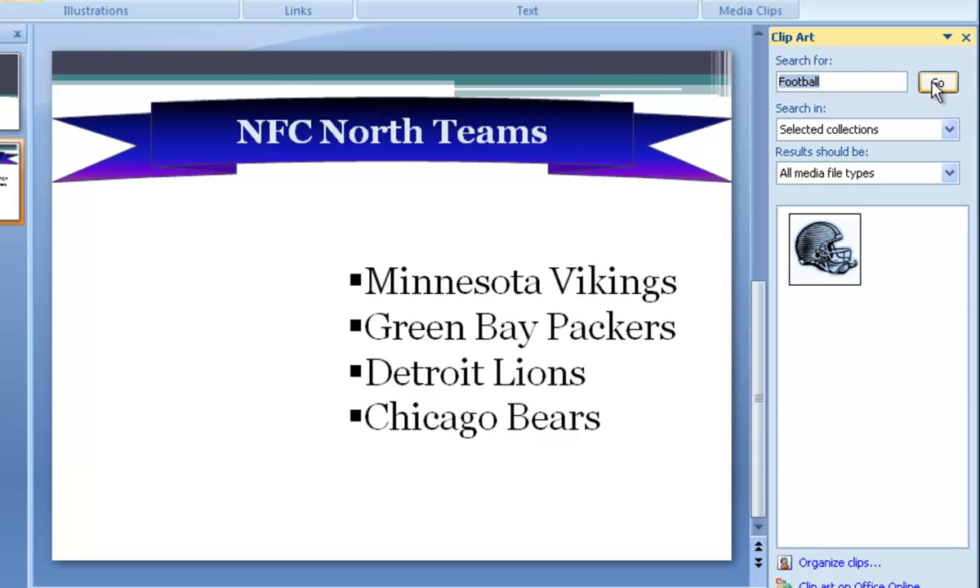
pyautogui.click(823, 248)
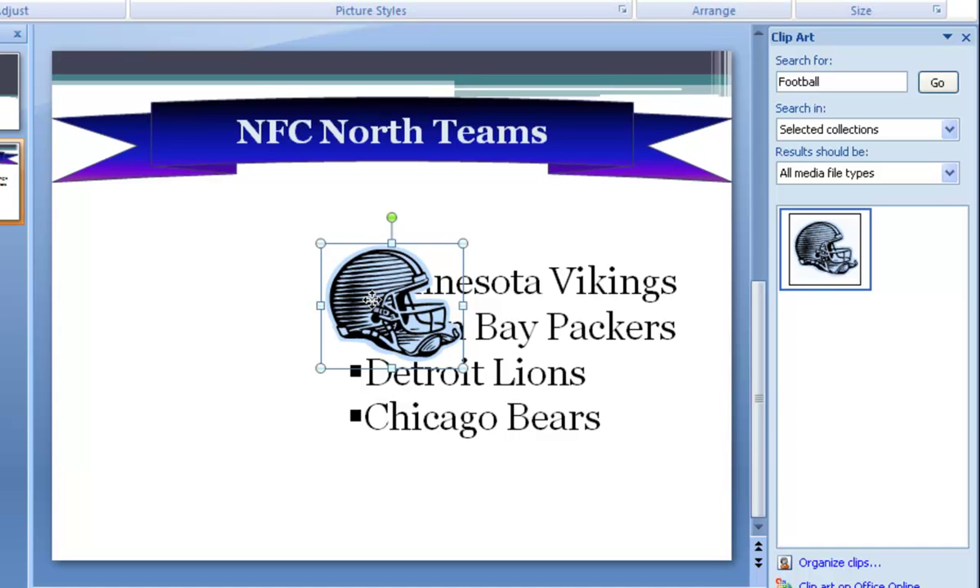
pyautogui.moveTo(164, 337); pyautogui.dragTo(165, 339)
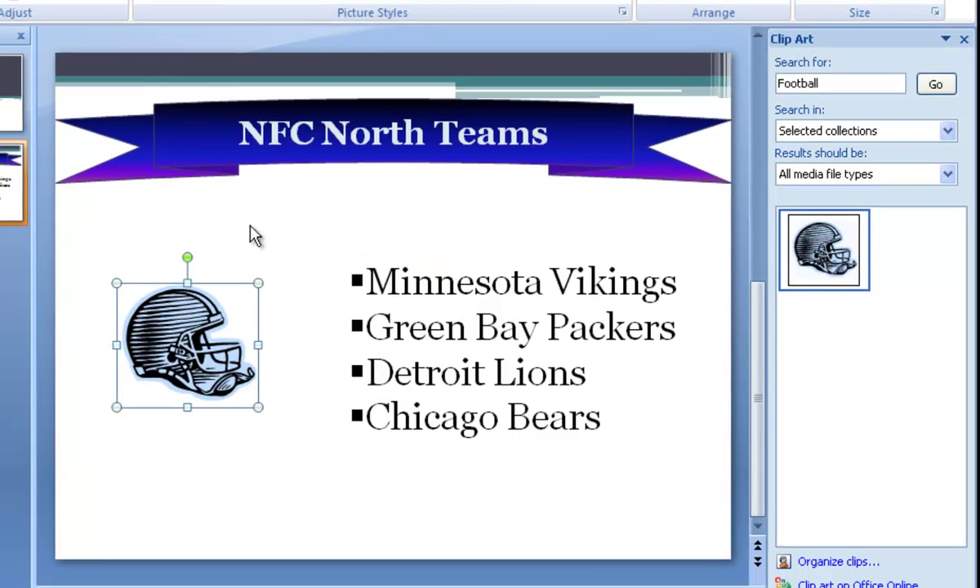
pyautogui.click(318, 190)
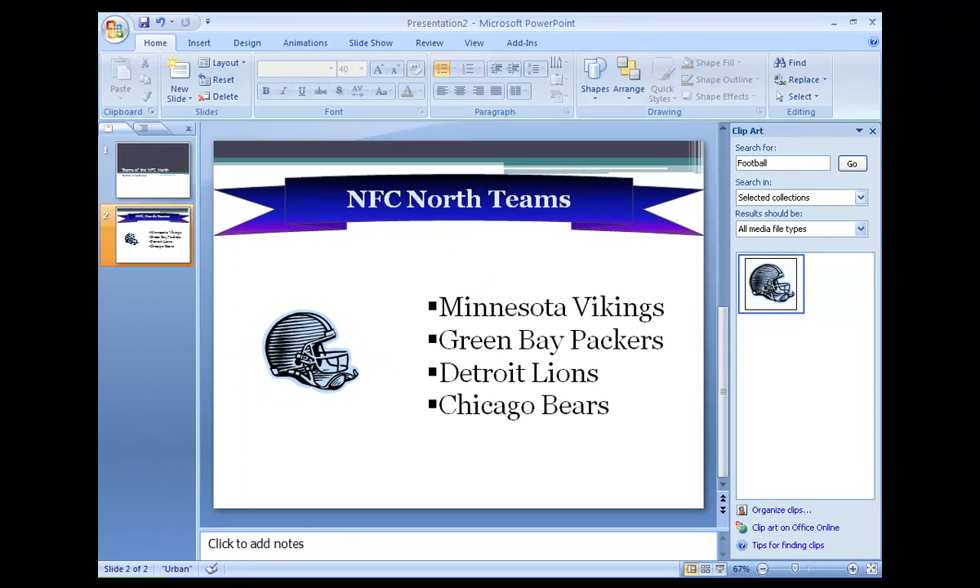
pyautogui.click(872, 132)
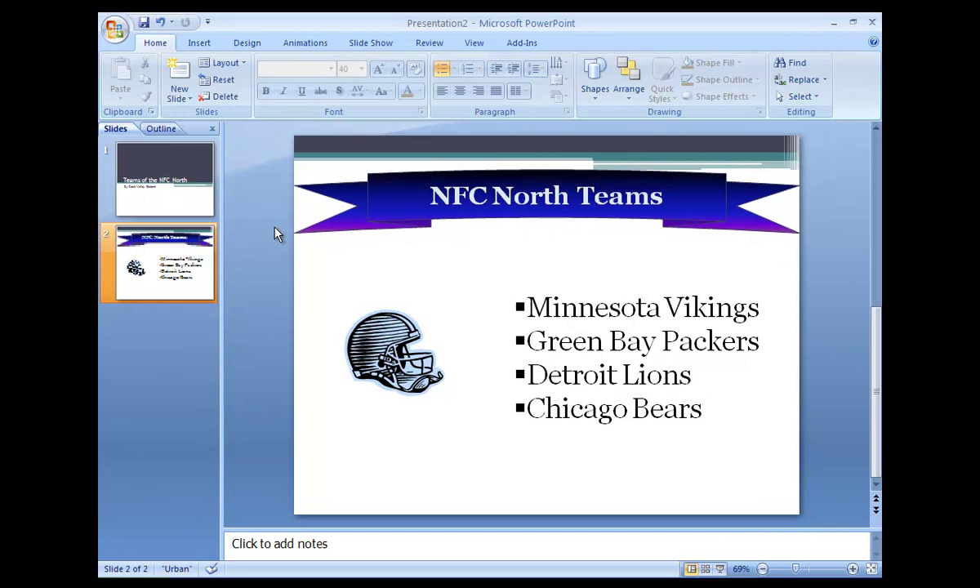
pyautogui.click(187, 96)
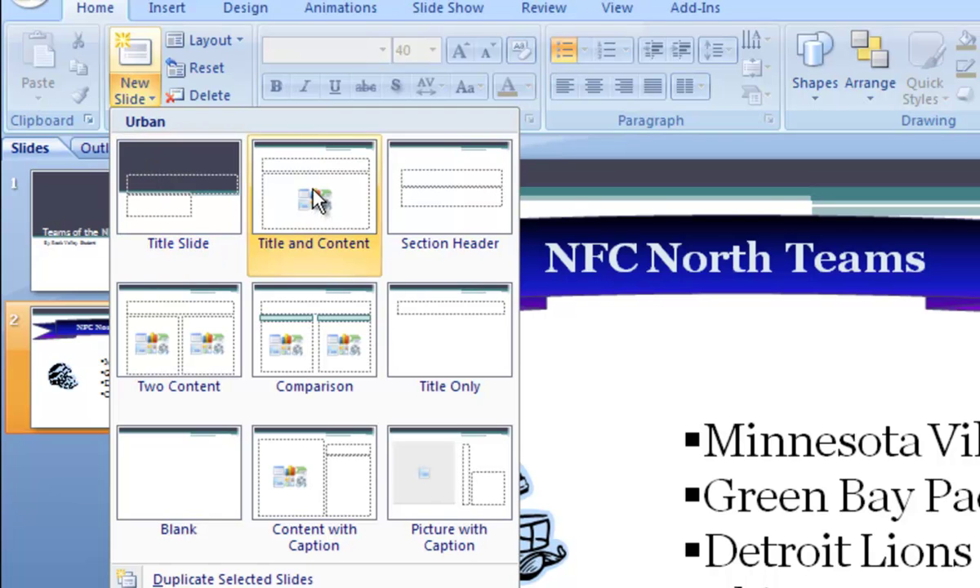
# Add a Title and Content slide titled 'Head Coaches in the NFC North'
pyautogui.click(314, 189)
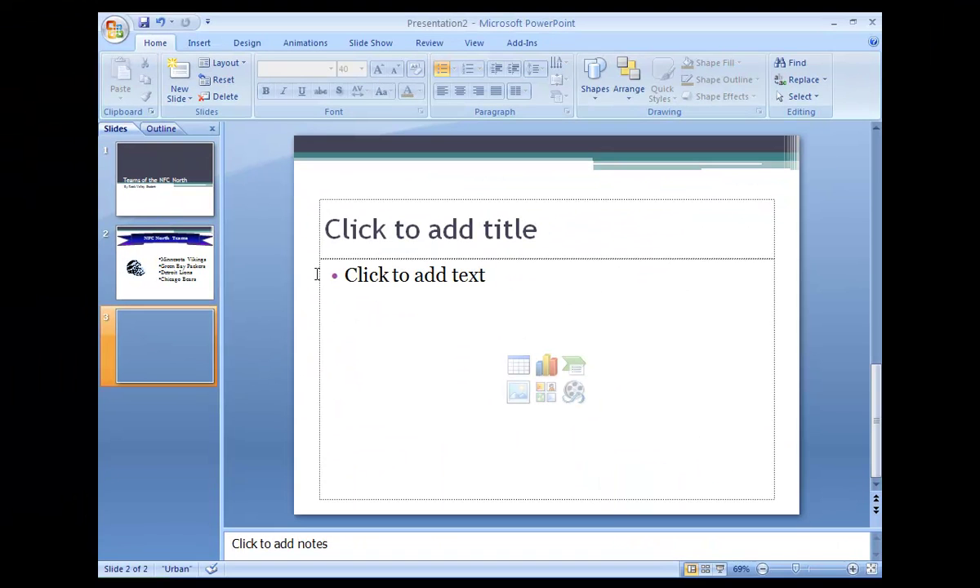
pyautogui.click(512, 230)
pyautogui.write('Head Coaches in the ')
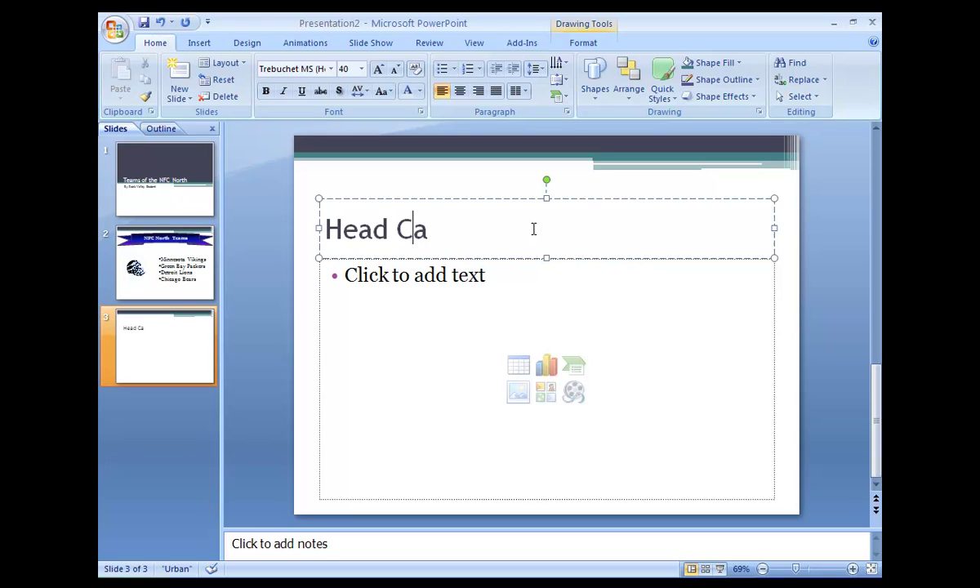
pyautogui.write('NFC North')
# List the four NFC North head coaches' names as bullet points
pyautogui.click(499, 272)
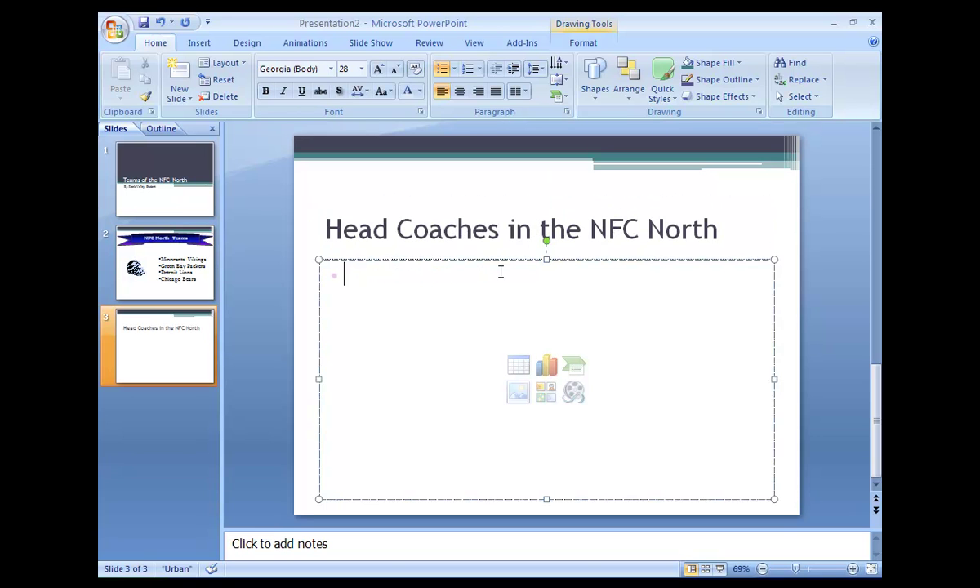
pyautogui.write('Mike McCarthy Lovie Smith')
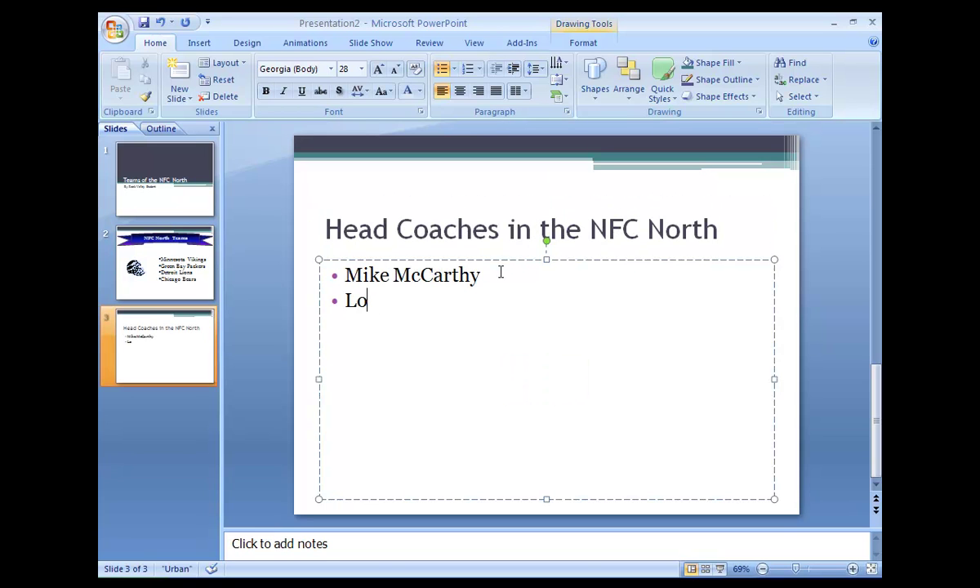
pyautogui.press('Return')
pyautogui.write('Jim S chwartz')
pyautogui.press('Return')
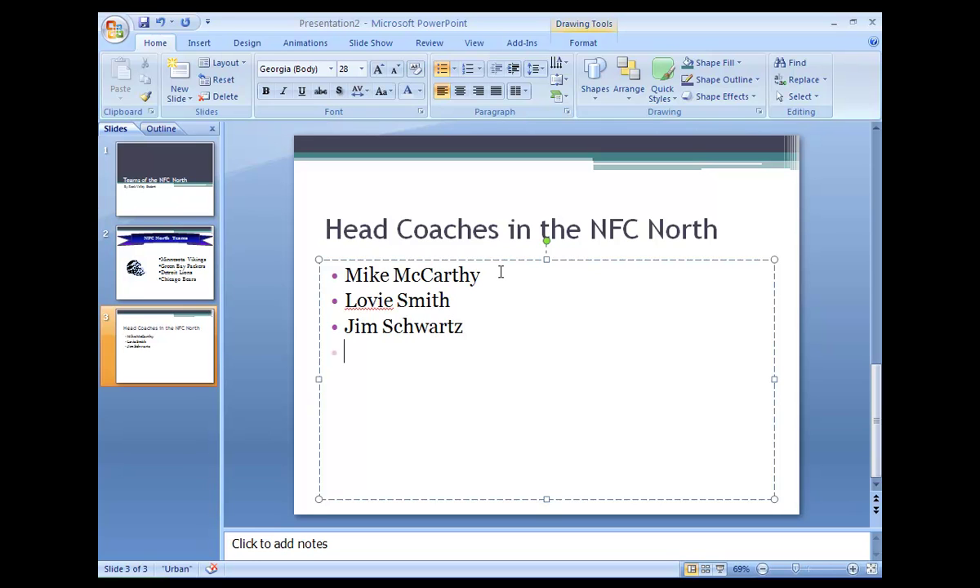
pyautogui.write('Leslie Frazier')
pyautogui.click(817, 217)
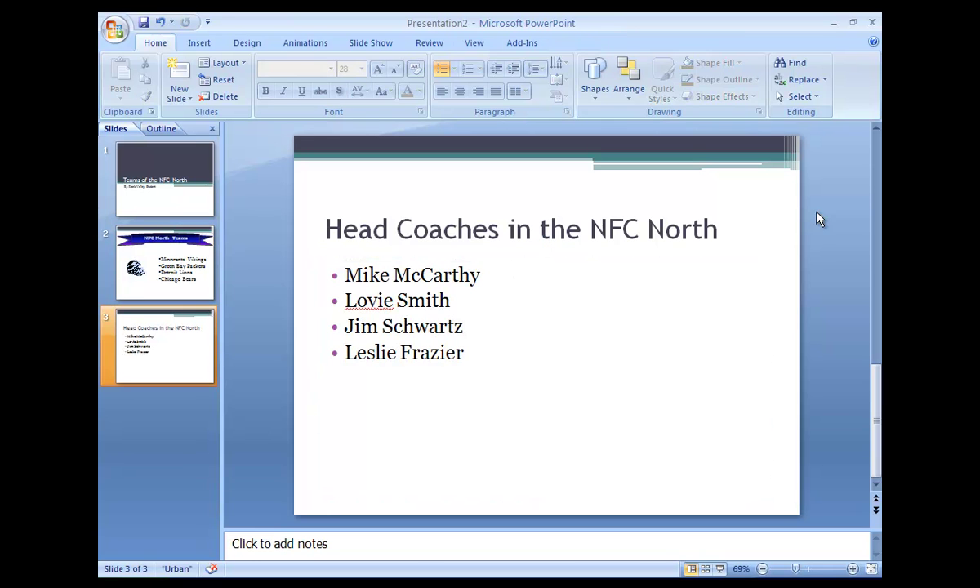
# Add a blank slide 4 and insert a two-column, five-row table
pyautogui.click(188, 94)
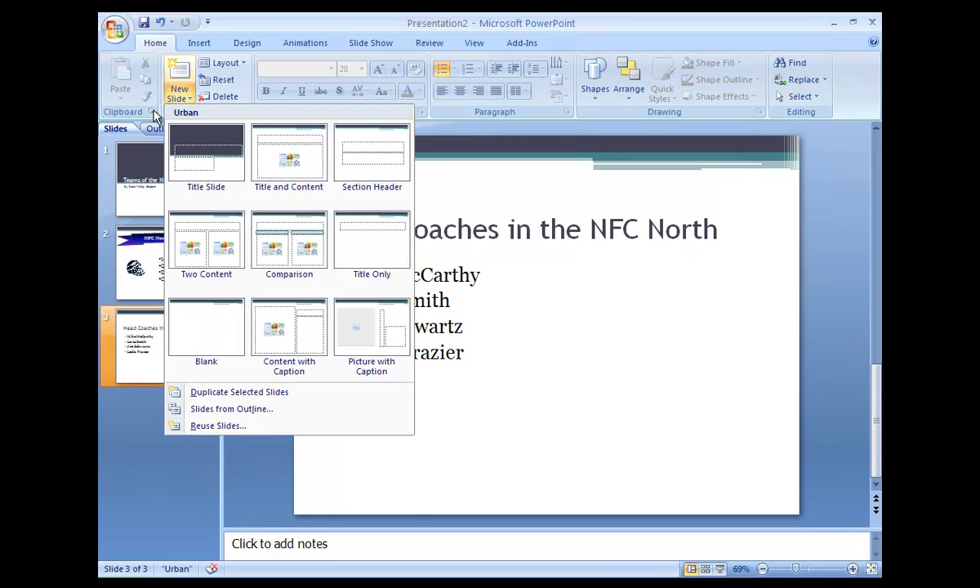
pyautogui.click(207, 318)
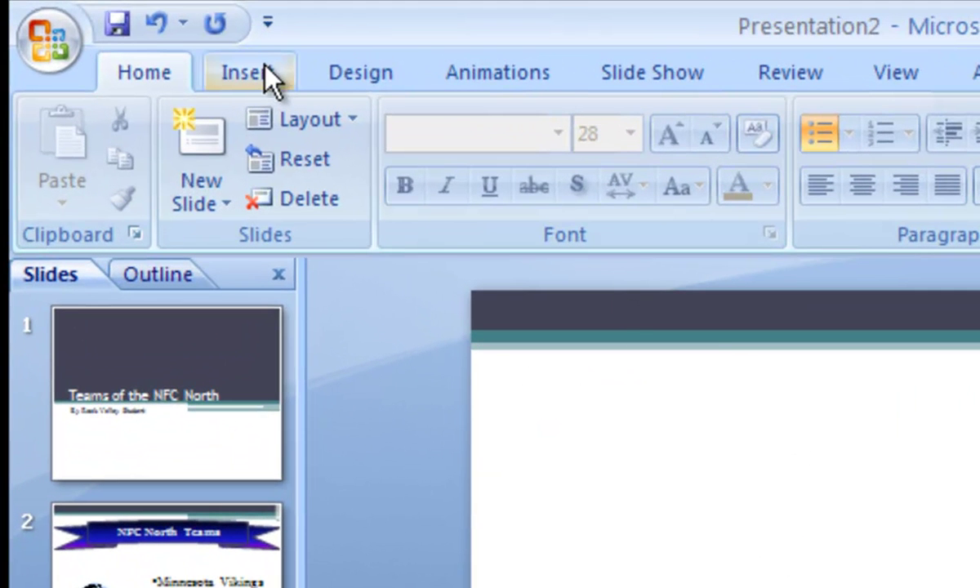
pyautogui.click(265, 69)
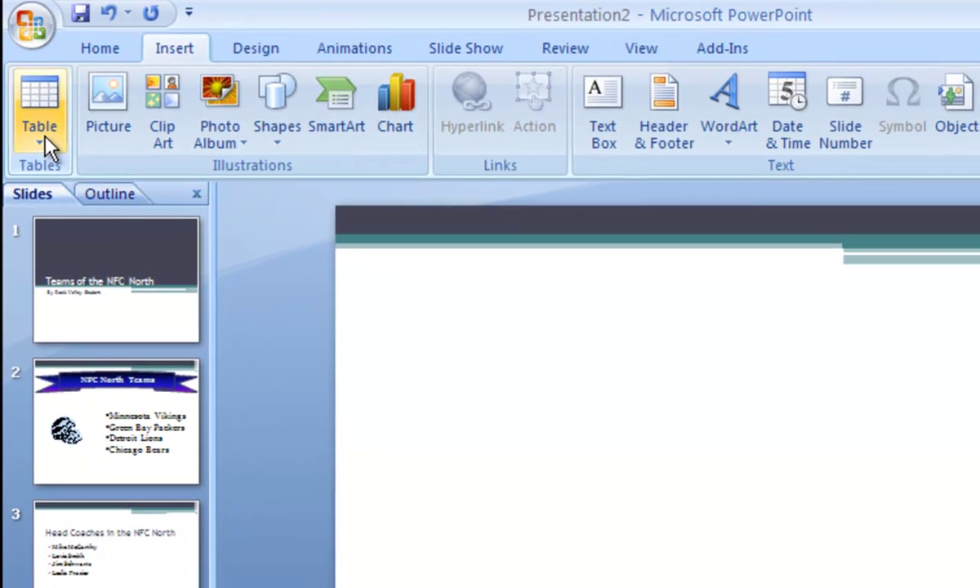
pyautogui.click(57, 161)
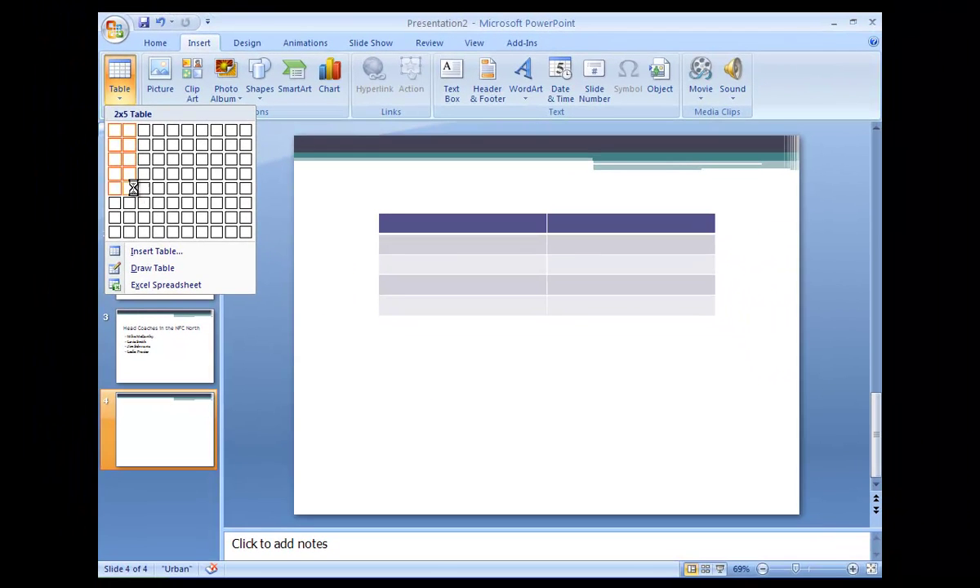
pyautogui.click(133, 187)
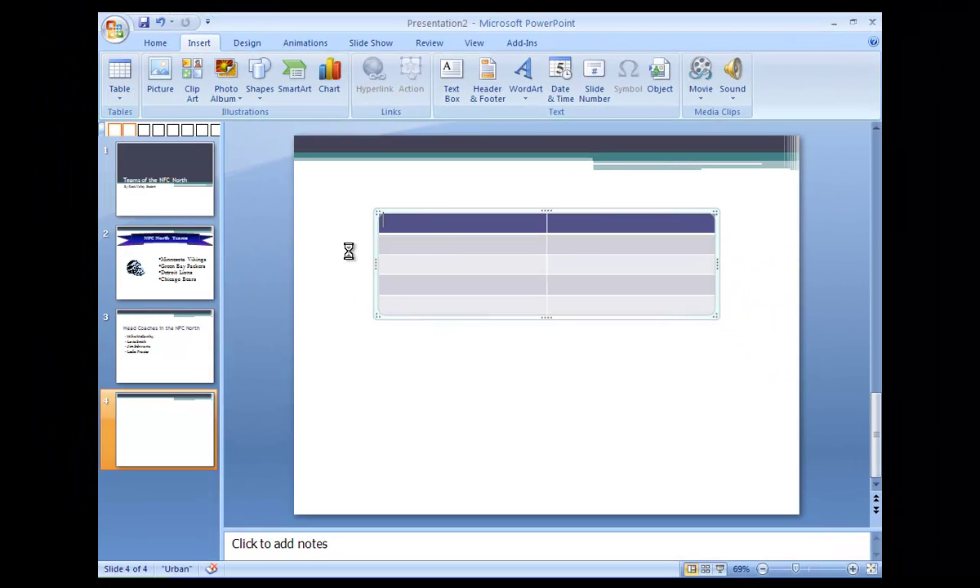
# Fill the table with 'Team Name' and '# of Championships': Green Bay 13, Chicago 9, Detroit 4, Minnesota 0
pyautogui.write('Team Name')
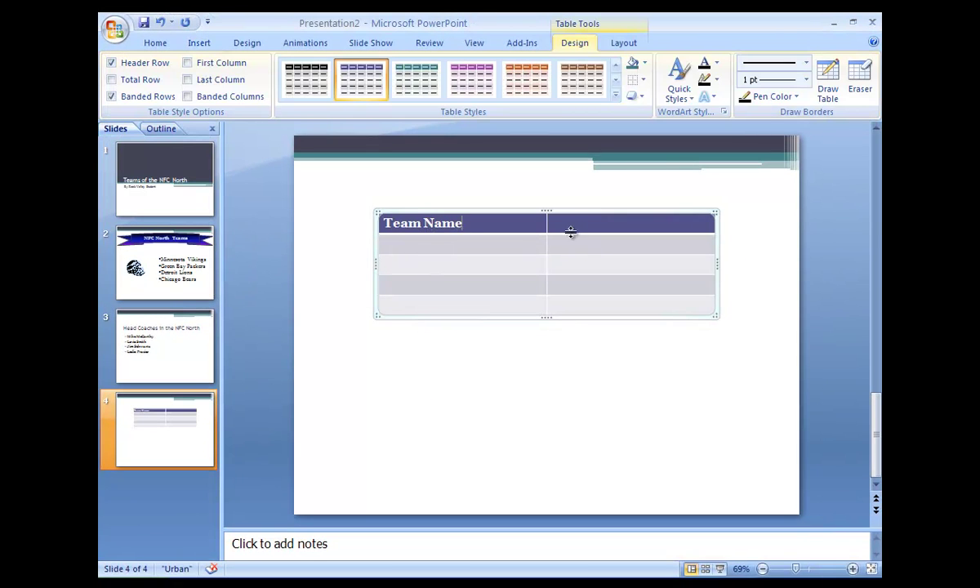
pyautogui.click(568, 228)
pyautogui.write('# of Championships')
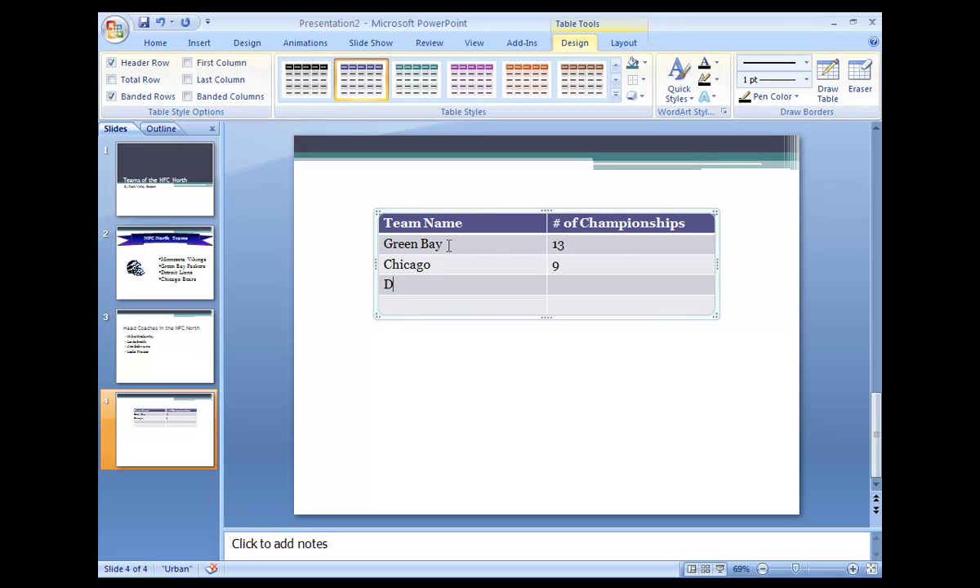
pyautogui.press('Tab')
pyautogui.write('Minnes')
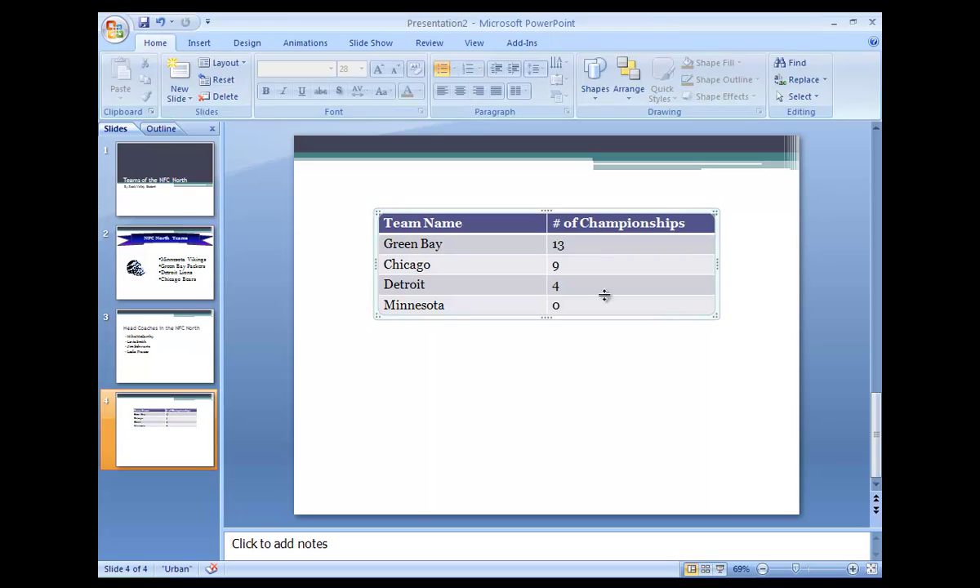
# Enlarge the table with taller rows, move it higher, and keep a slim header row
pyautogui.moveTo(716, 317); pyautogui.dragTo(710, 496)
pyautogui.moveTo(549, 211); pyautogui.dragTo(545, 175)
pyautogui.moveTo(705, 466); pyautogui.dragTo(725, 516)
pyautogui.moveTo(543, 244); pyautogui.dragTo(540, 198)
pyautogui.click(329, 257)
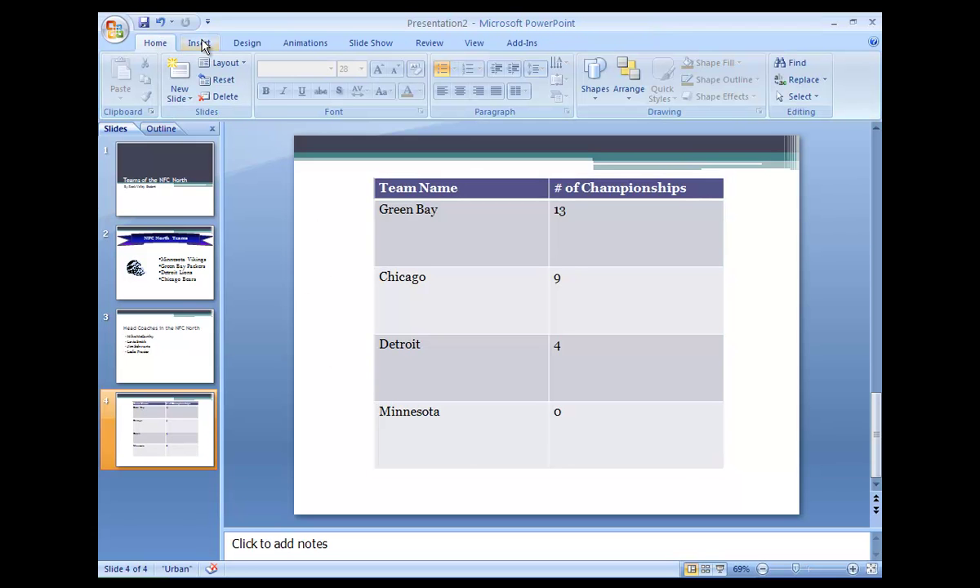
# Insert all four team logo pictures onto slide 4
pyautogui.click(200, 44)
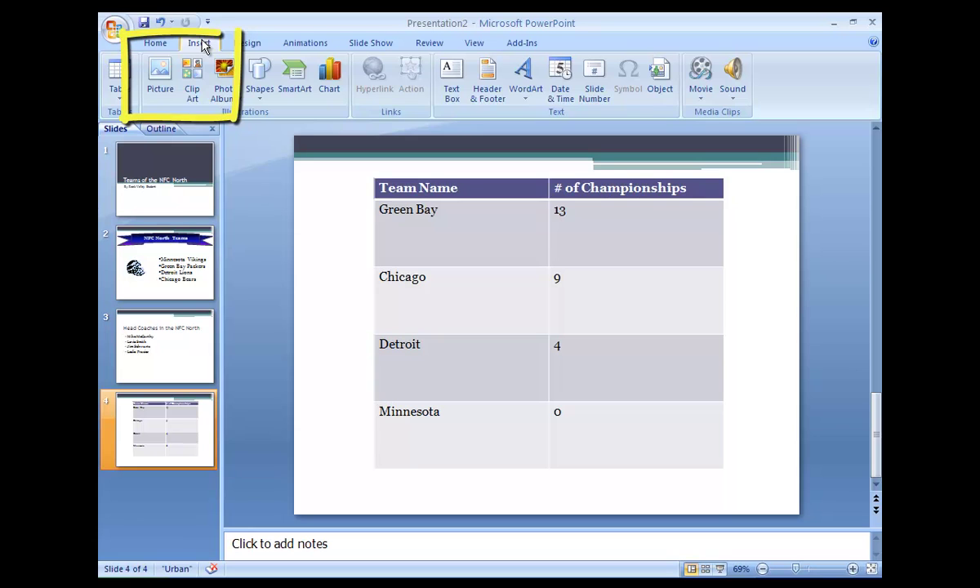
pyautogui.click(164, 95)
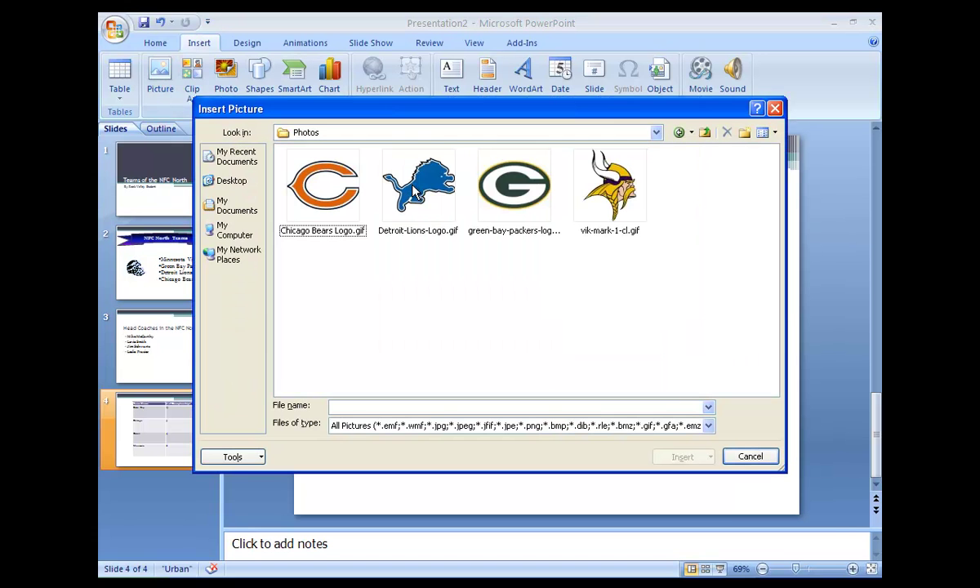
pyautogui.moveTo(638, 266); pyautogui.dragTo(274, 121)
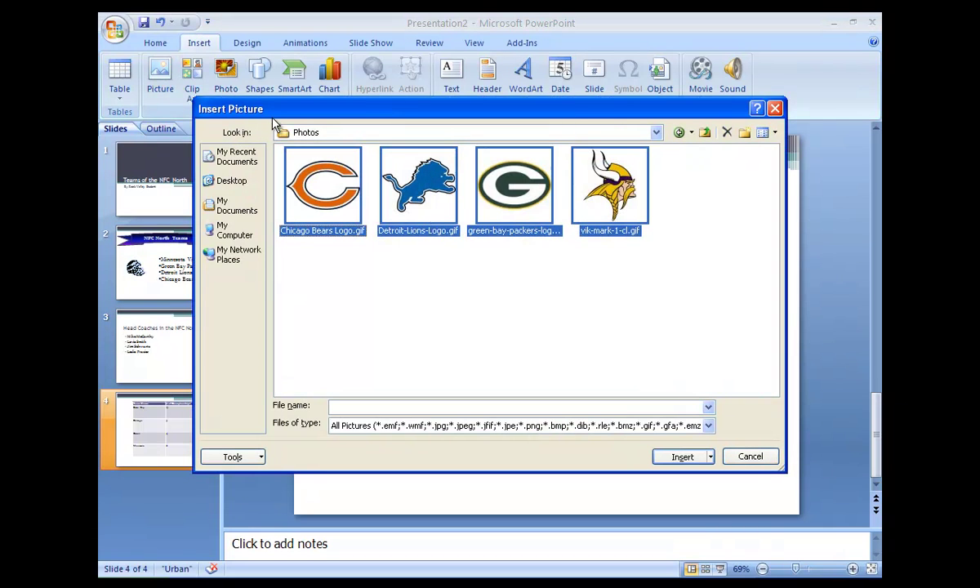
pyautogui.click(682, 458)
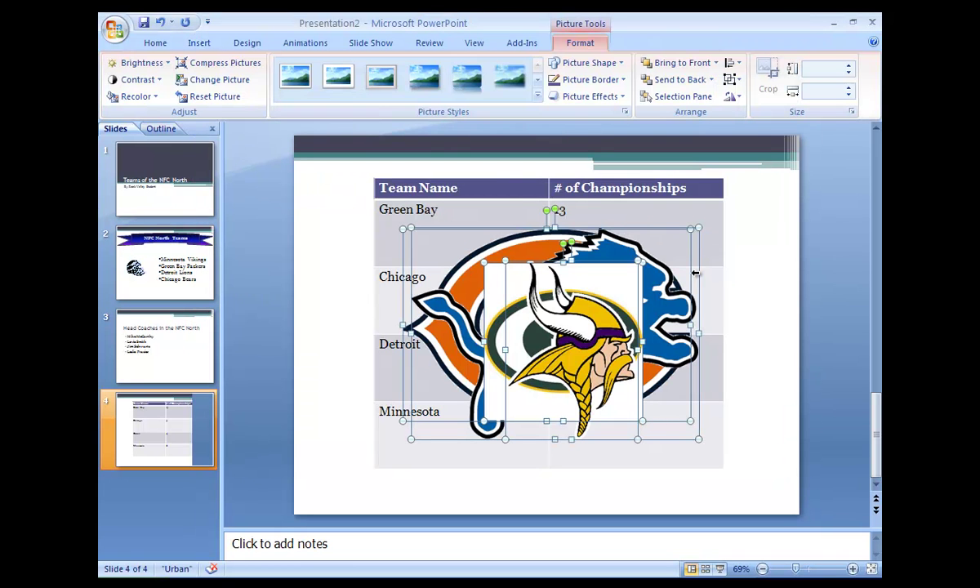
pyautogui.click(760, 286)
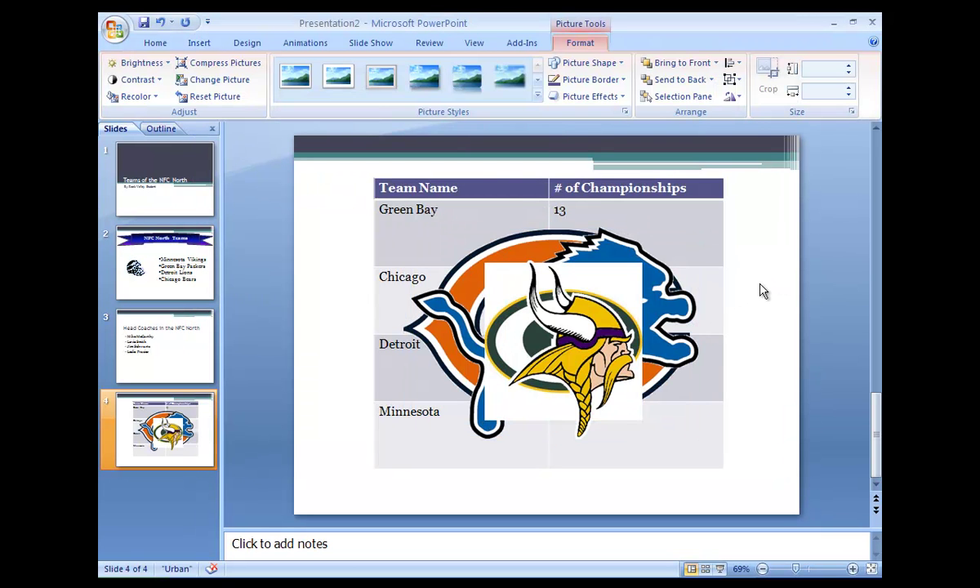
# Bring the Detroit Lions logo to the front and move it to the top left
pyautogui.click(622, 252)
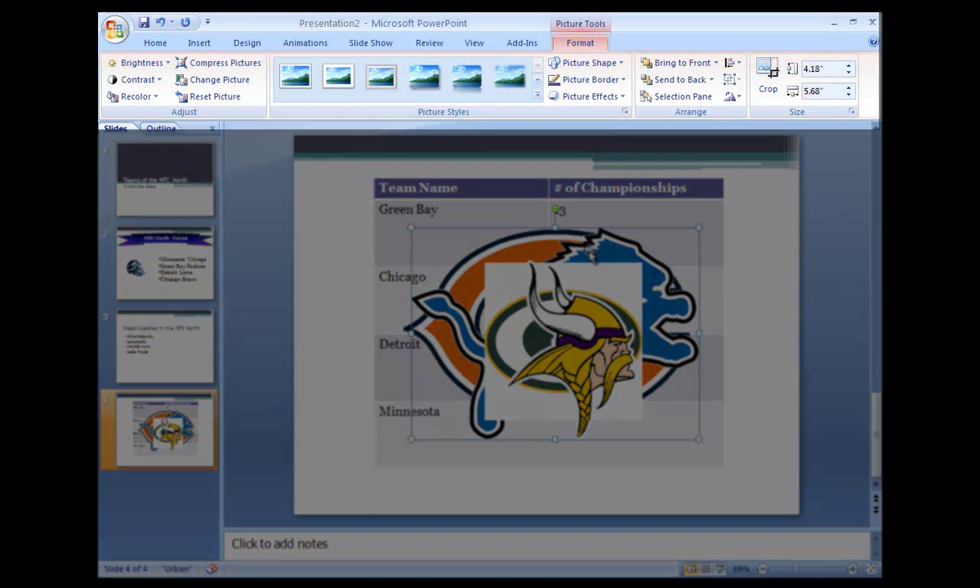
pyautogui.click(716, 63)
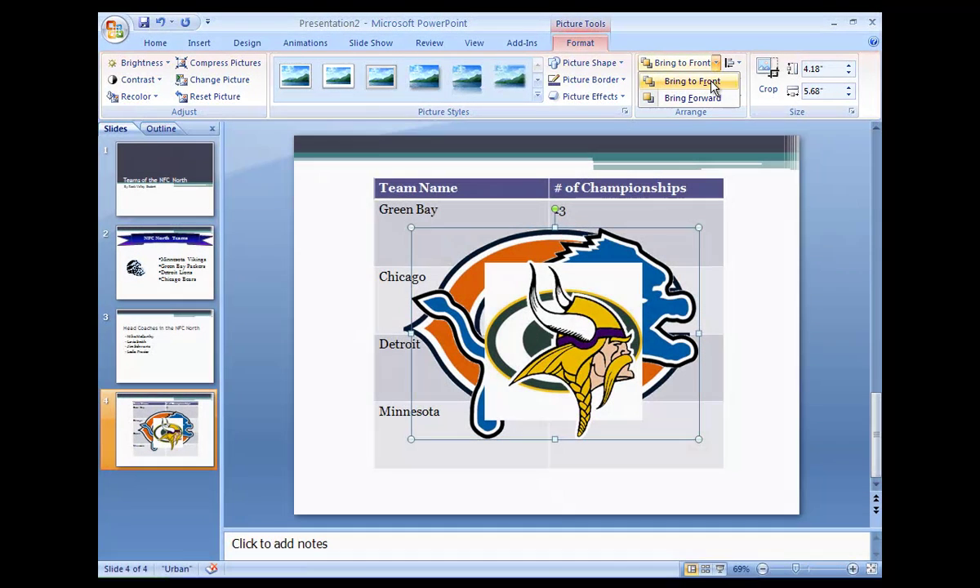
pyautogui.click(712, 81)
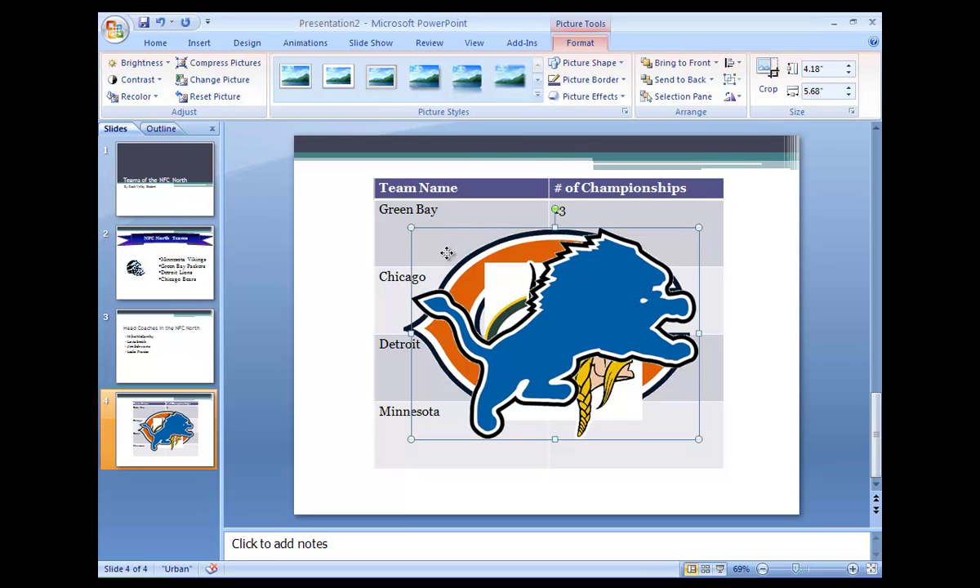
pyautogui.moveTo(467, 235); pyautogui.dragTo(349, 142)
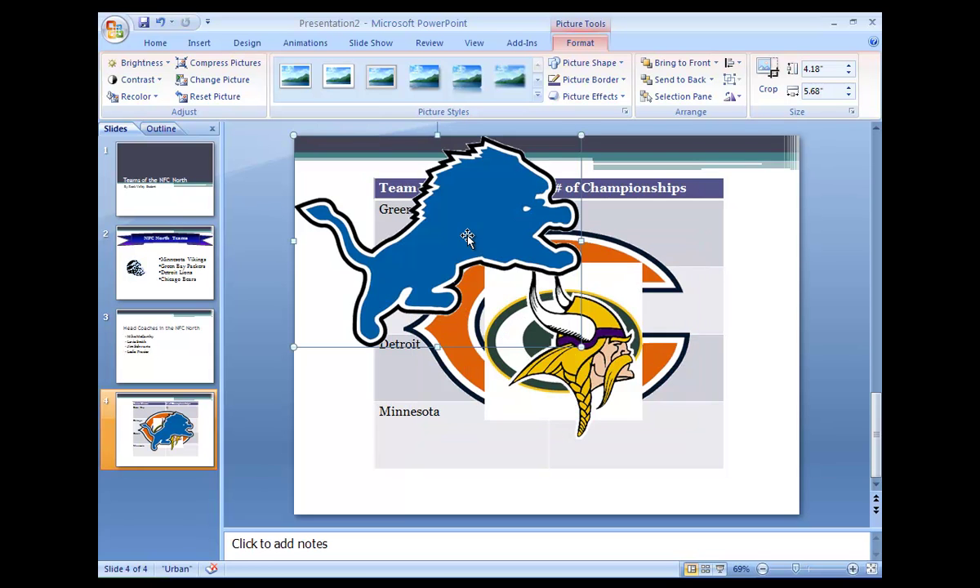
pyautogui.click(605, 351)
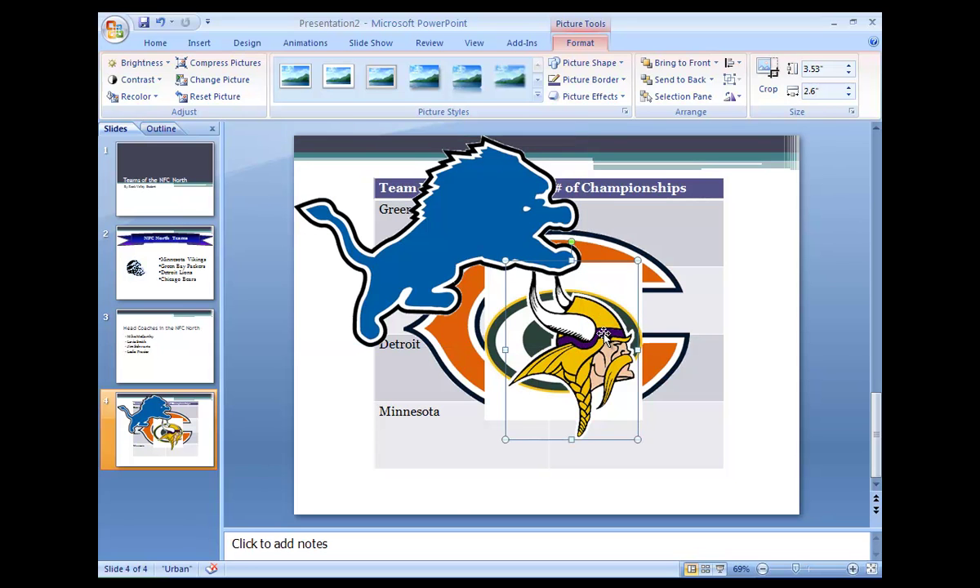
pyautogui.hotkey('ctrl', 'z')
# Shrink the Vikings, Lions and Packers logos and place each in its team's table row
pyautogui.click(599, 360)
pyautogui.moveTo(599, 360); pyautogui.dragTo(484, 446)
pyautogui.moveTo(378, 329); pyautogui.dragTo(460, 444)
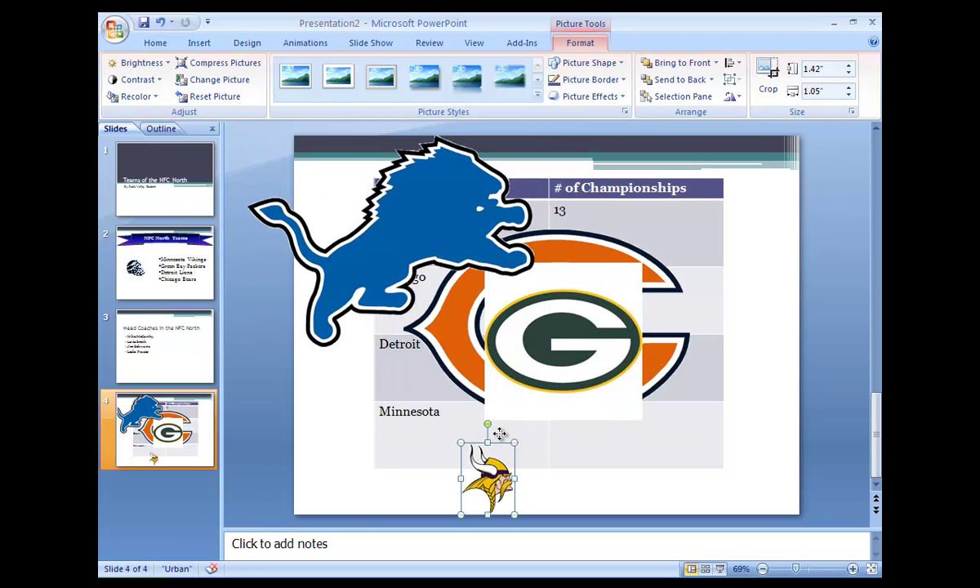
pyautogui.moveTo(490, 477); pyautogui.dragTo(512, 431)
pyautogui.click(449, 216)
pyautogui.moveTo(448, 216); pyautogui.dragTo(717, 400)
pyautogui.moveTo(690, 229); pyautogui.dragTo(495, 304)
pyautogui.click(633, 324)
pyautogui.moveTo(633, 323); pyautogui.dragTo(729, 416)
pyautogui.moveTo(757, 453); pyautogui.dragTo(501, 232)
pyautogui.click(352, 271)
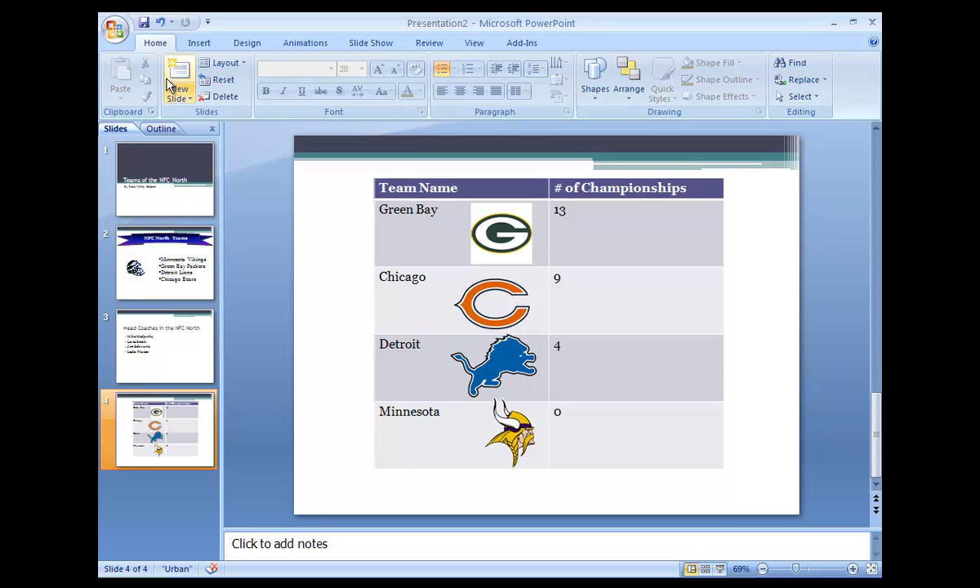
# Add a blank slide 5 and insert a clustered column chart on it
pyautogui.click(181, 98)
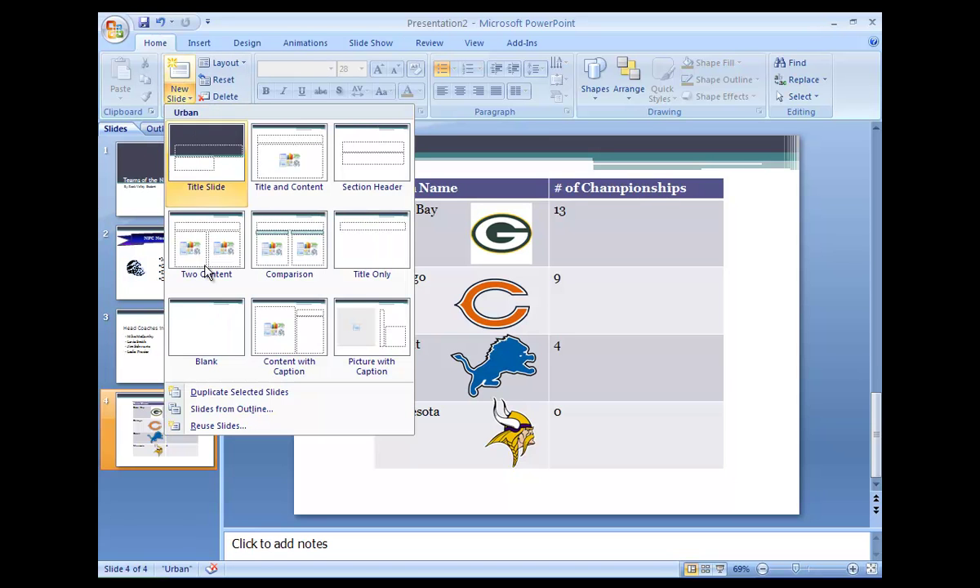
pyautogui.click(216, 355)
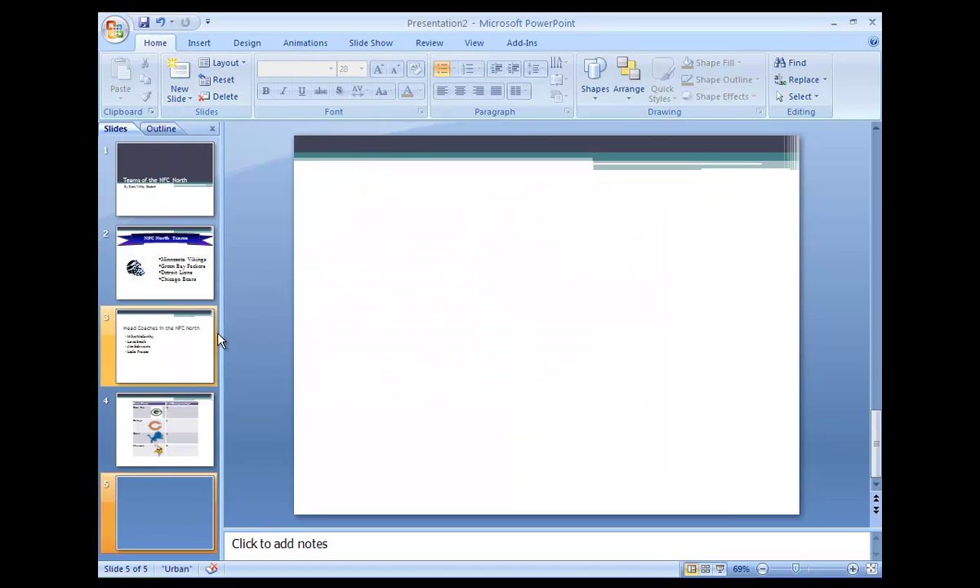
pyautogui.click(206, 43)
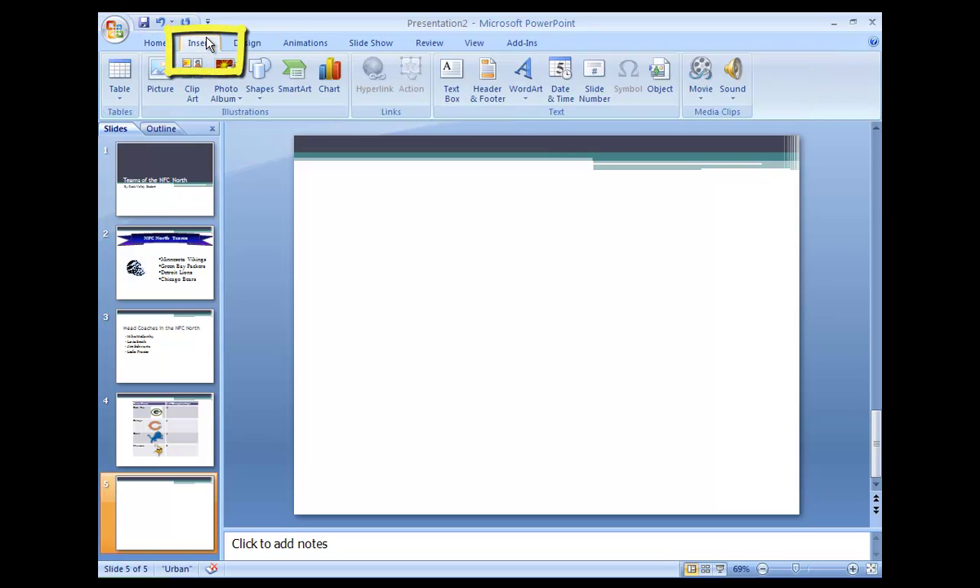
pyautogui.click(335, 88)
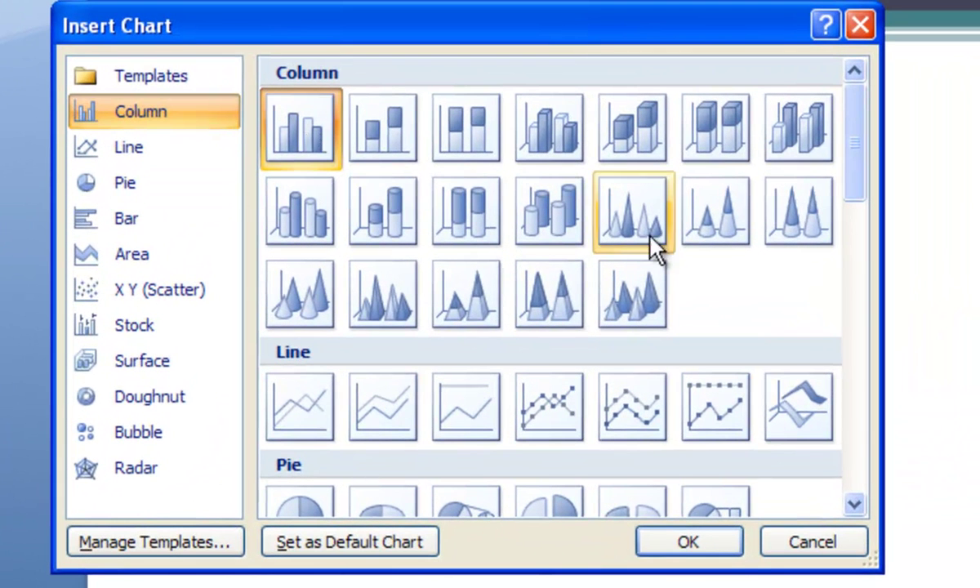
pyautogui.click(692, 542)
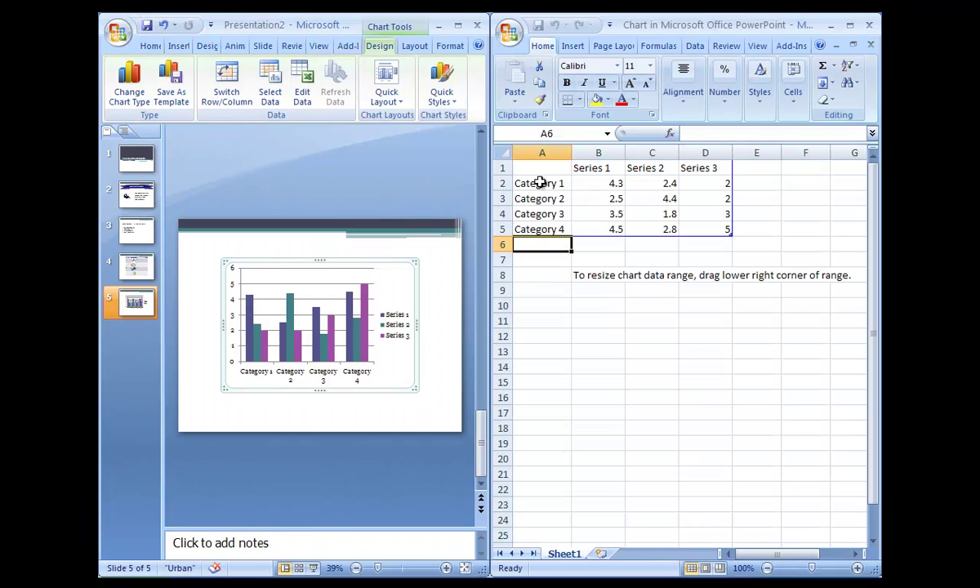
# Enter the categories Chicago, Green Bay, Detroit and Minnesota in column A of the chart data
pyautogui.click(540, 183)
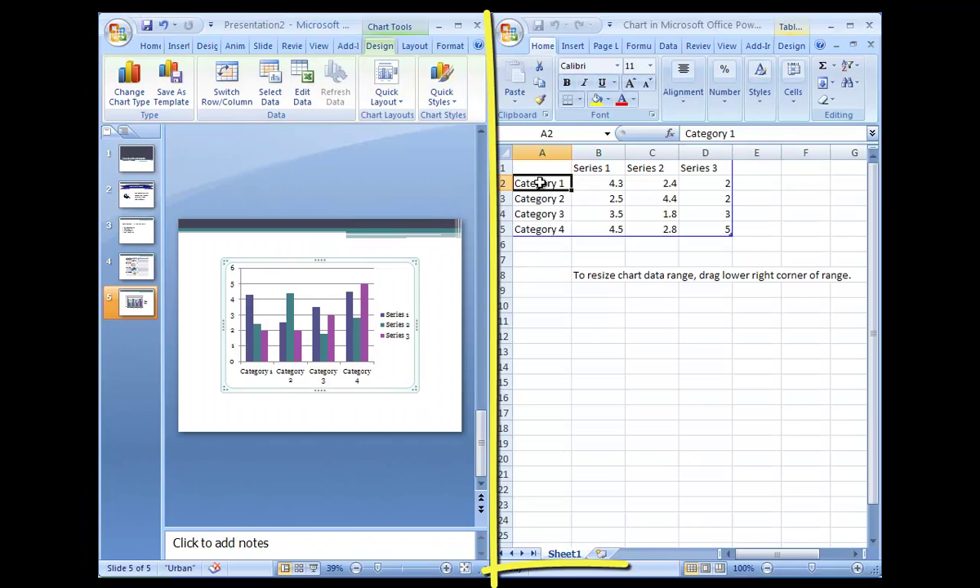
pyautogui.write('Chicago')
pyautogui.press('Return')
pyautogui.write('Green Bay')
pyautogui.press('Return')
pyautogui.write('Detroit')
pyautogui.press('Return')
pyautogui.write('Minnesota')
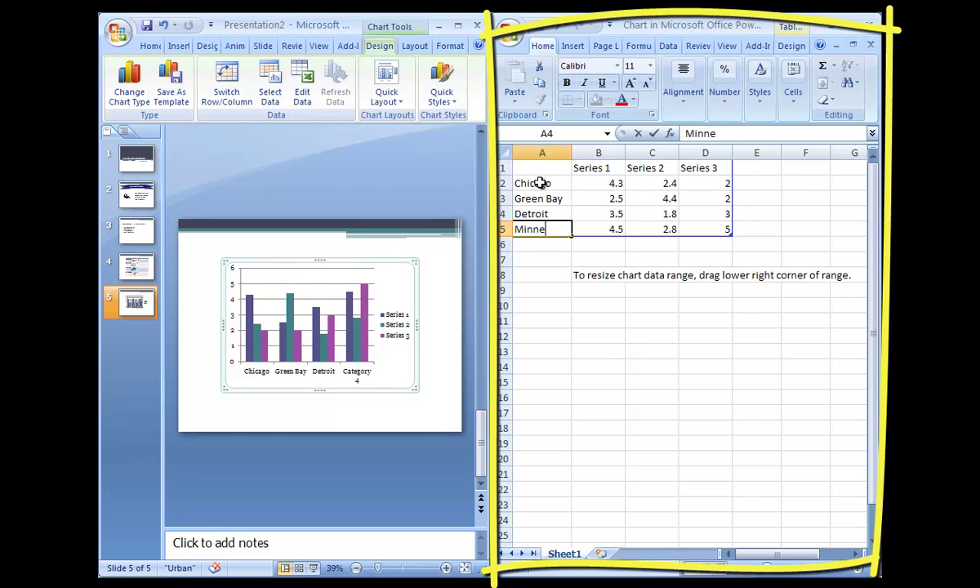
pyautogui.press('Up')
pyautogui.press('Up')
# Name the series columns 2007, 2008 and 2009
pyautogui.press('Right')
pyautogui.press('Up')
pyautogui.press('Up')
pyautogui.write('2007')
pyautogui.press('Tab')
pyautogui.write('2008')
pyautogui.press('Tab')
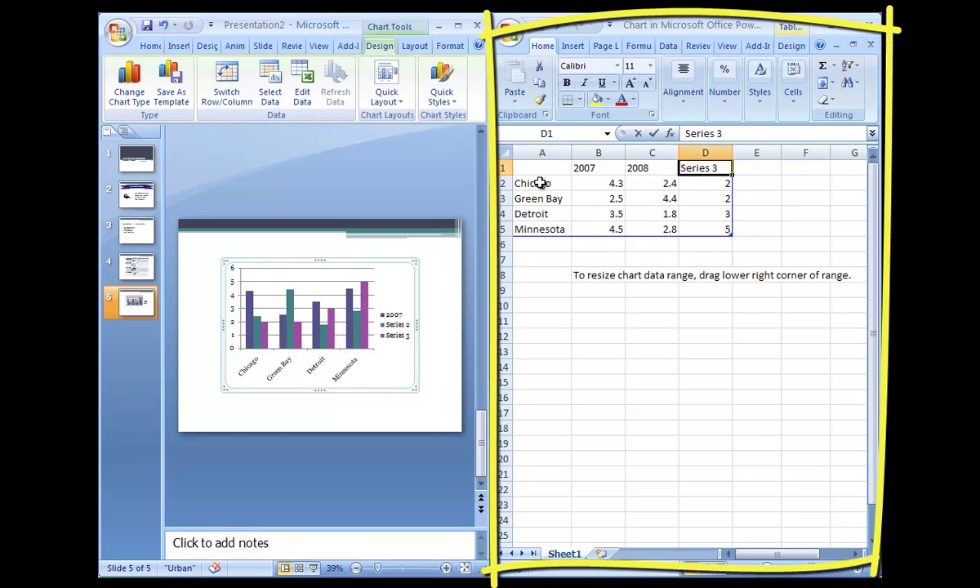
pyautogui.write('2009')
pyautogui.press('Return')
# Enter the 2007 values 7, 13, 7, 8 and the 2008 values 9, 6, 0, 10
pyautogui.click(606, 183)
pyautogui.write('7 13 7 8')
pyautogui.press('Tab')
pyautogui.press('Up')
pyautogui.press('Up')
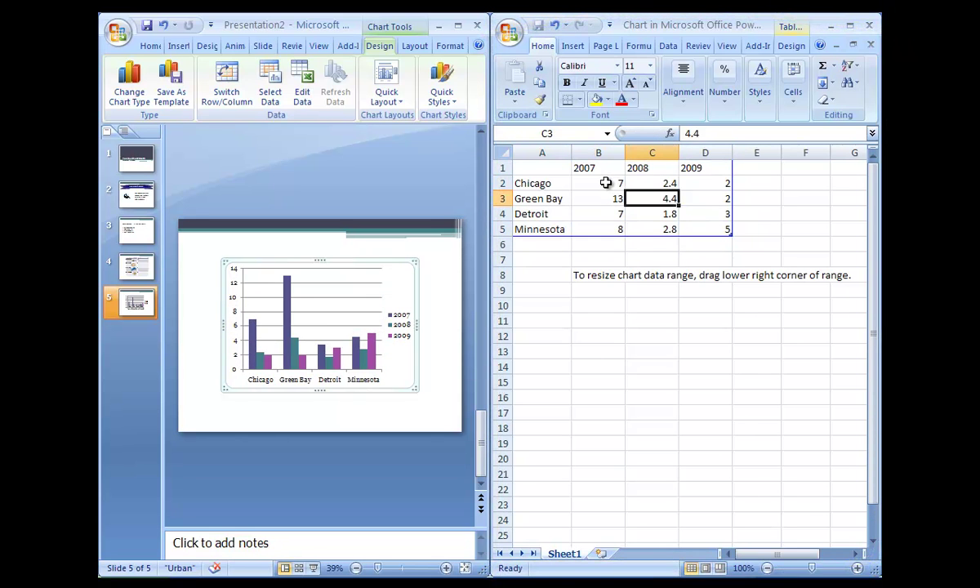
pyautogui.press('Up')
pyautogui.write('9 6 0 10')
pyautogui.press('Tab')
pyautogui.press('Up')
pyautogui.press('Up')
pyautogui.press('Up')
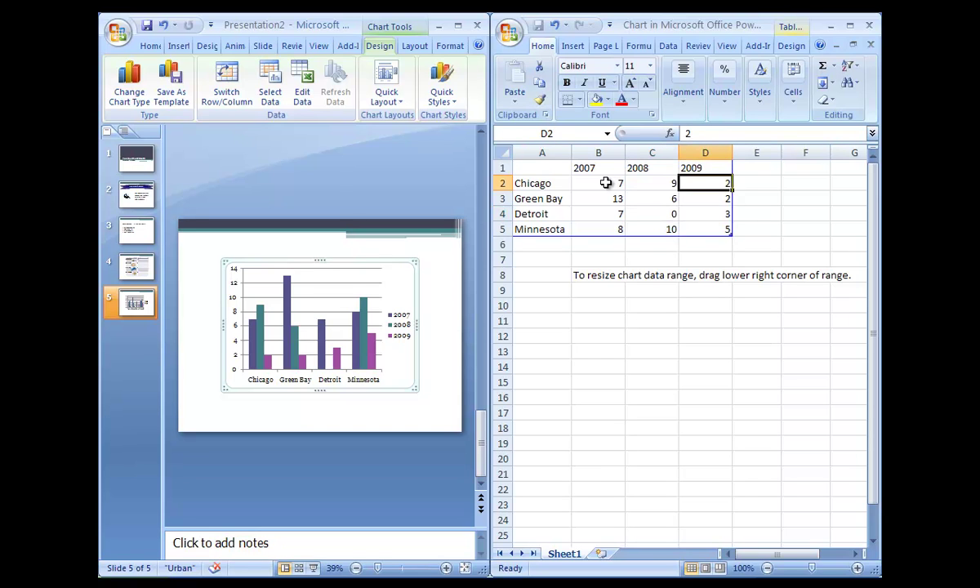
pyautogui.write('11 10 6 6')
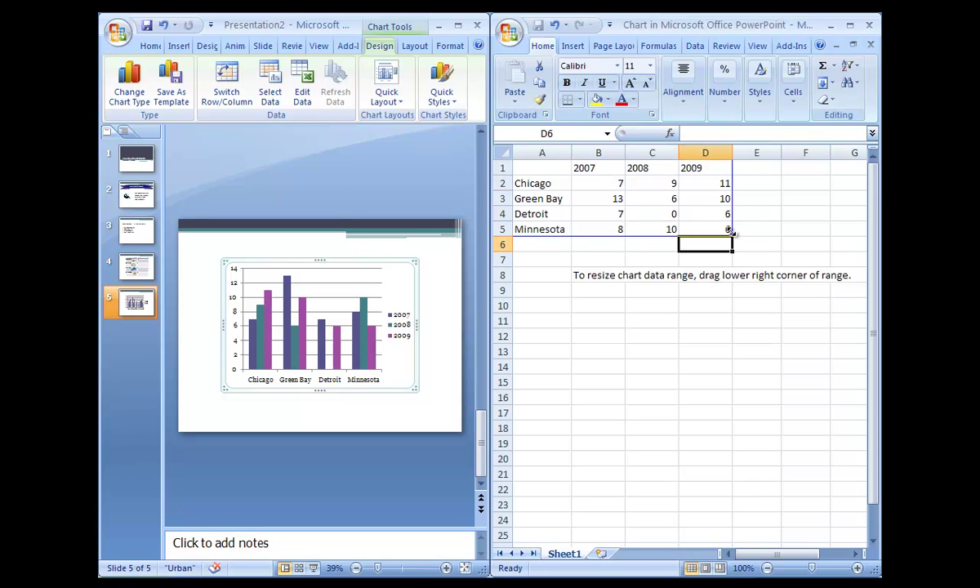
# Extend the chart data range to column E and set the 2009 values to 7, 11, 2, 12
pyautogui.moveTo(732, 236); pyautogui.dragTo(765, 232)
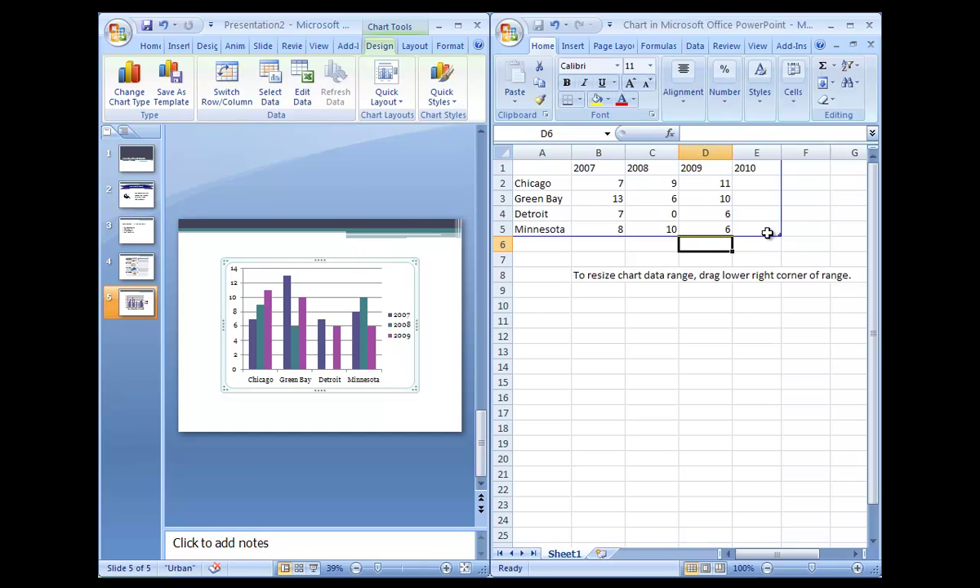
pyautogui.click(759, 167)
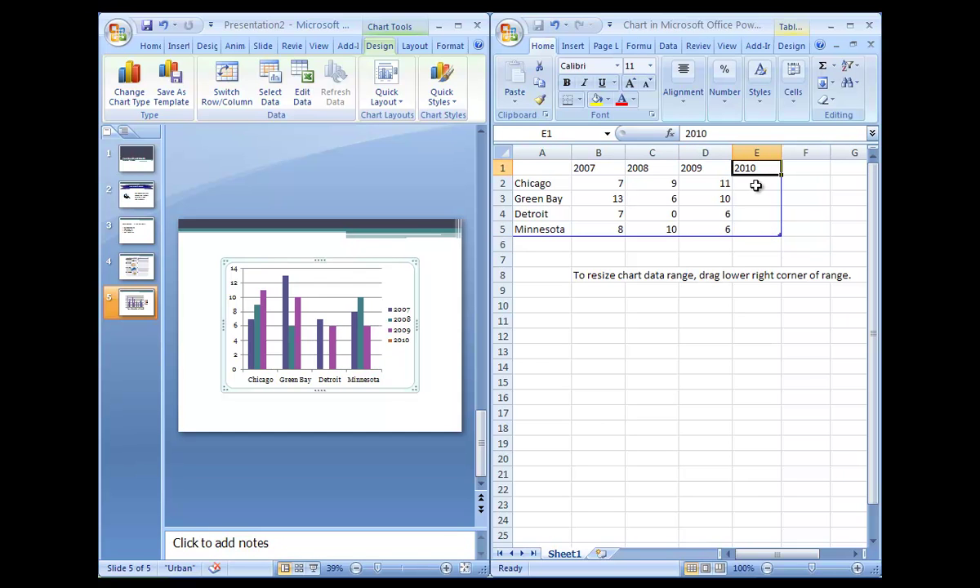
pyautogui.click(756, 185)
pyautogui.press('Left')
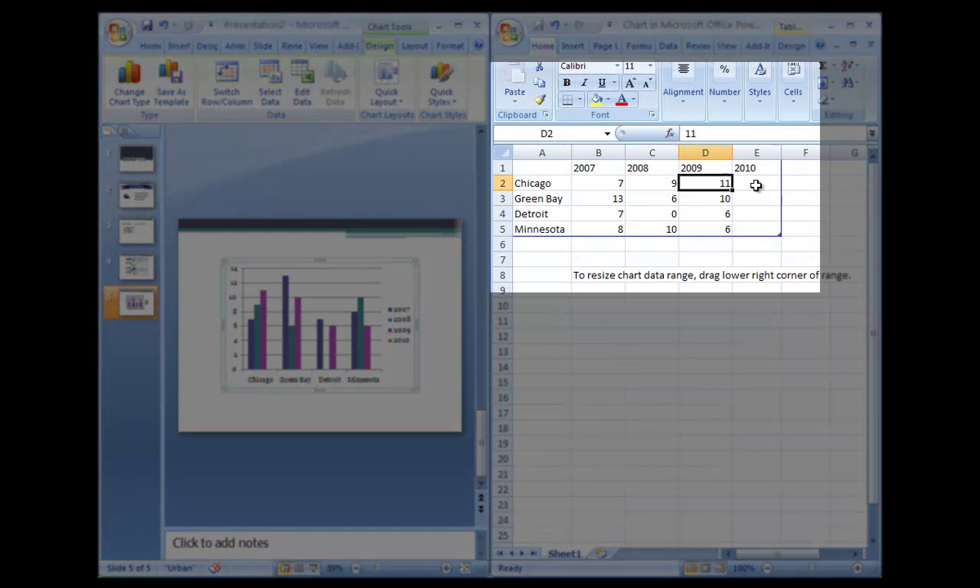
pyautogui.write('7')
pyautogui.press('Return')
pyautogui.write('11')
pyautogui.press('Return')
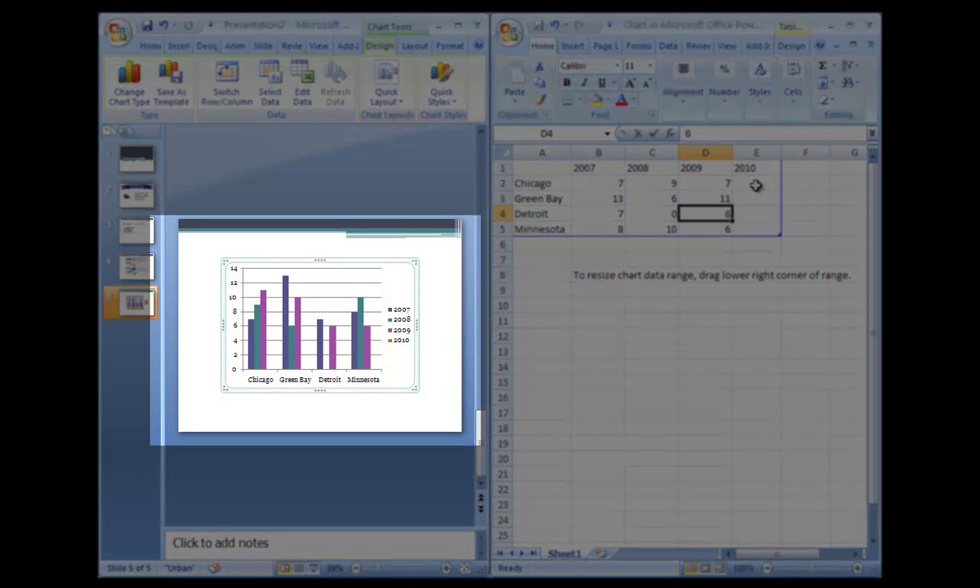
pyautogui.write('2')
pyautogui.press('Return')
pyautogui.write('12')
# Enter the 2010 values 11, 10, 6 and 6
pyautogui.click(756, 185)
pyautogui.write('11')
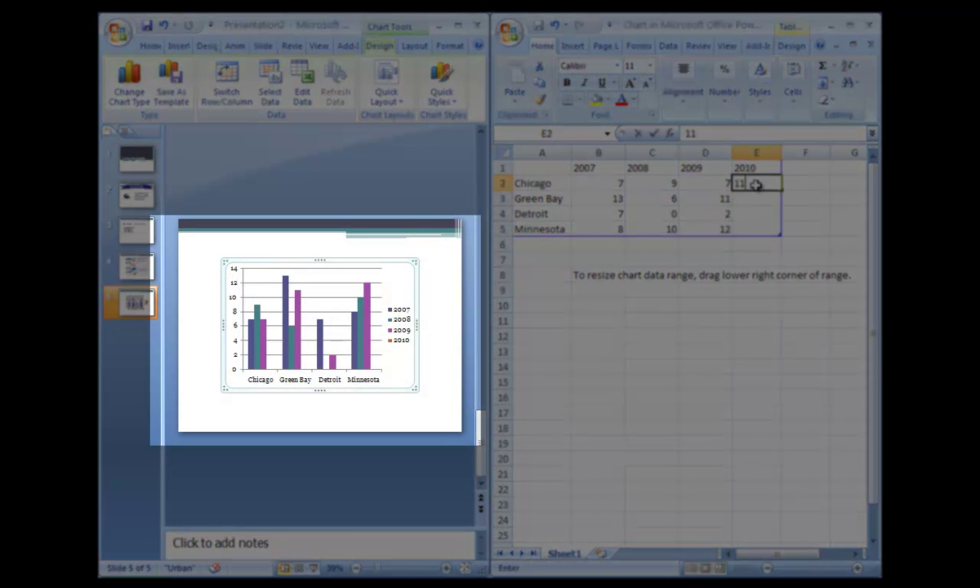
pyautogui.press('Return')
pyautogui.write('10')
pyautogui.press('Return')
pyautogui.write('6')
pyautogui.press('Return')
pyautogui.write('6')
pyautogui.press('Return')
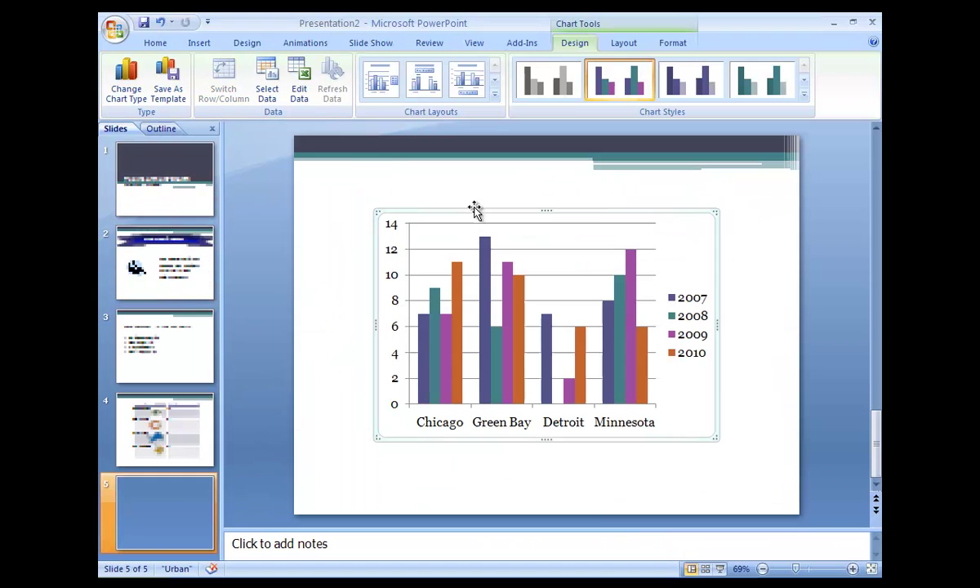
# Enlarge the chart to fill most of slide 5 and apply the purple chart style
pyautogui.click(869, 24)
pyautogui.moveTo(375, 211); pyautogui.dragTo(331, 173)
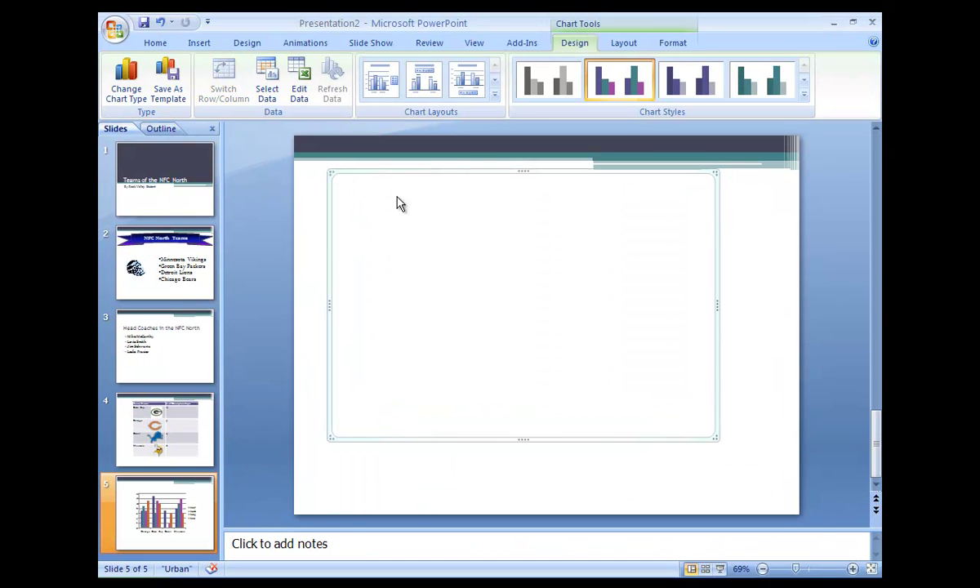
pyautogui.moveTo(780, 504); pyautogui.dragTo(777, 499)
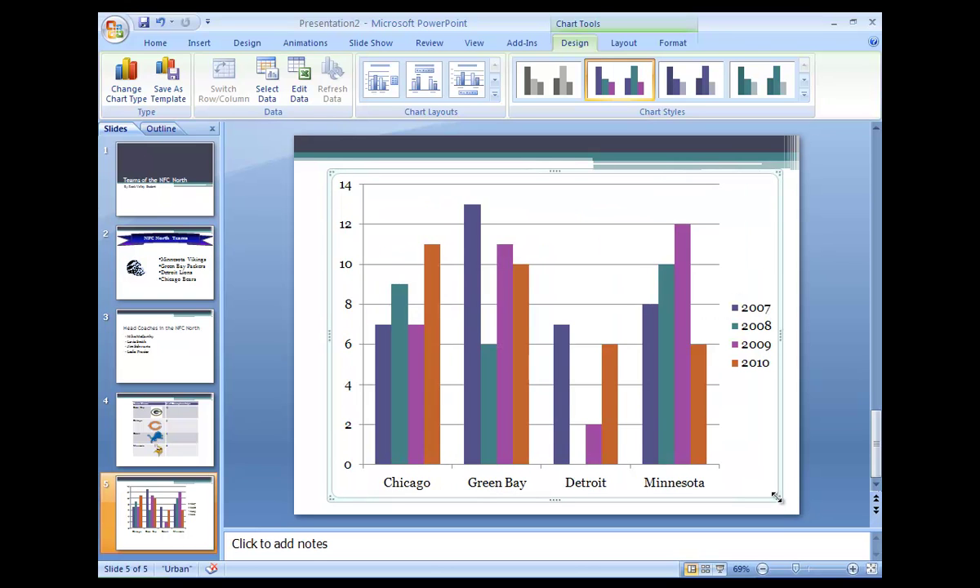
pyautogui.click(544, 171)
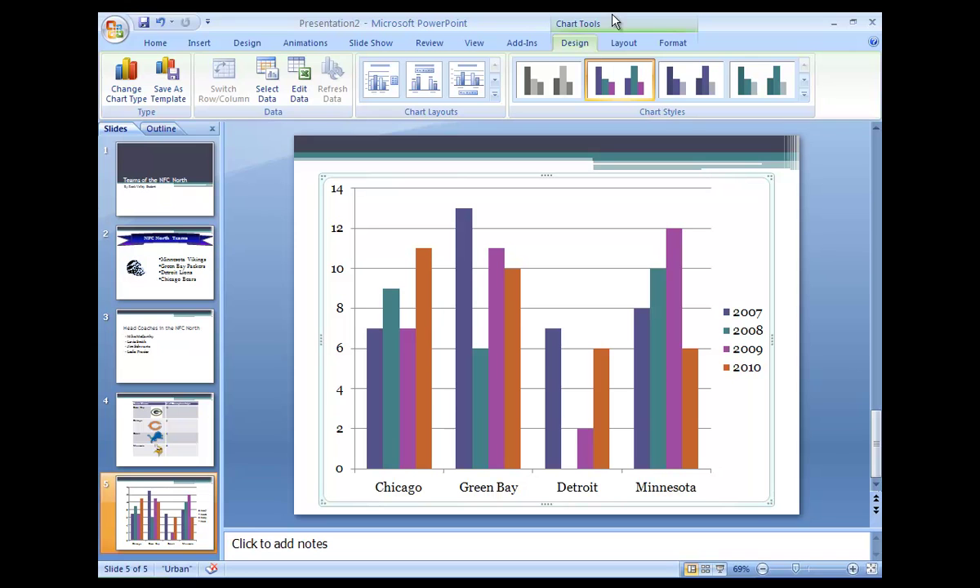
pyautogui.click(805, 94)
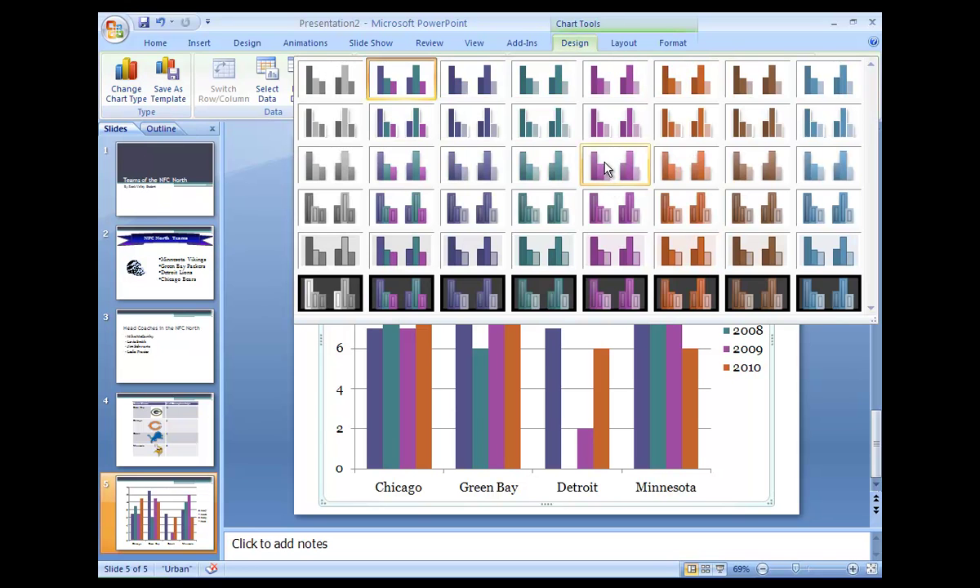
pyautogui.click(613, 206)
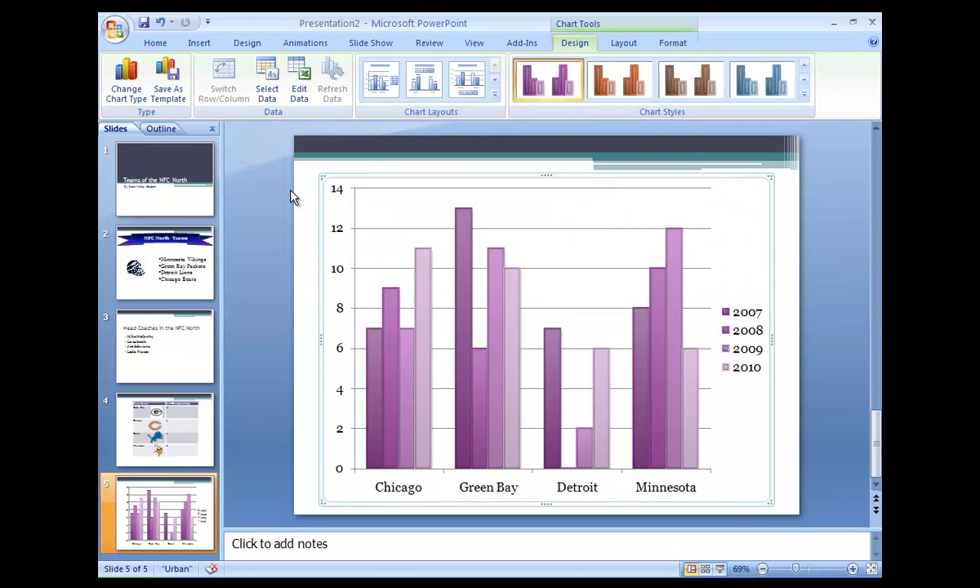
# Change the chart to a 3-D cone chart with the multicoloured chart style
pyautogui.click(127, 74)
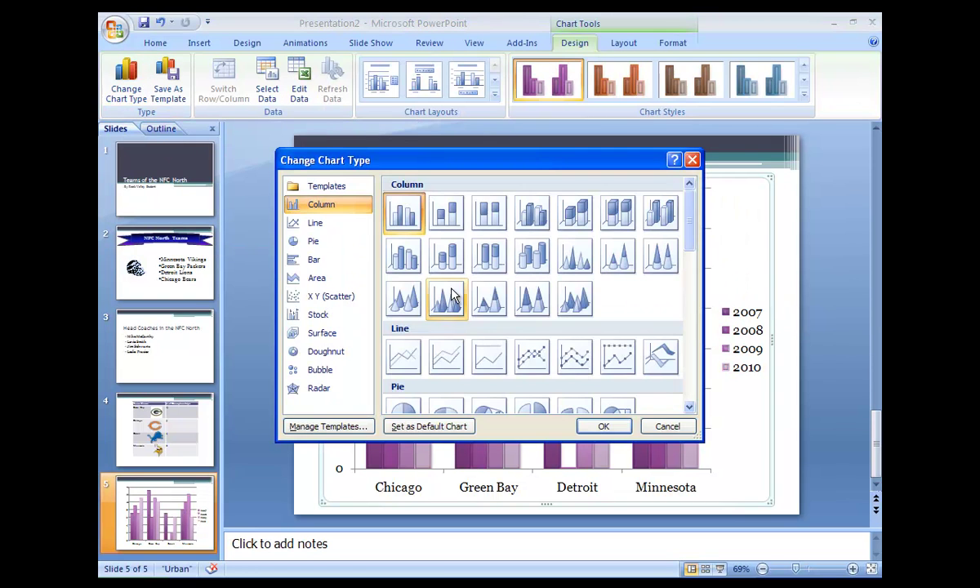
pyautogui.click(402, 299)
pyautogui.click(613, 429)
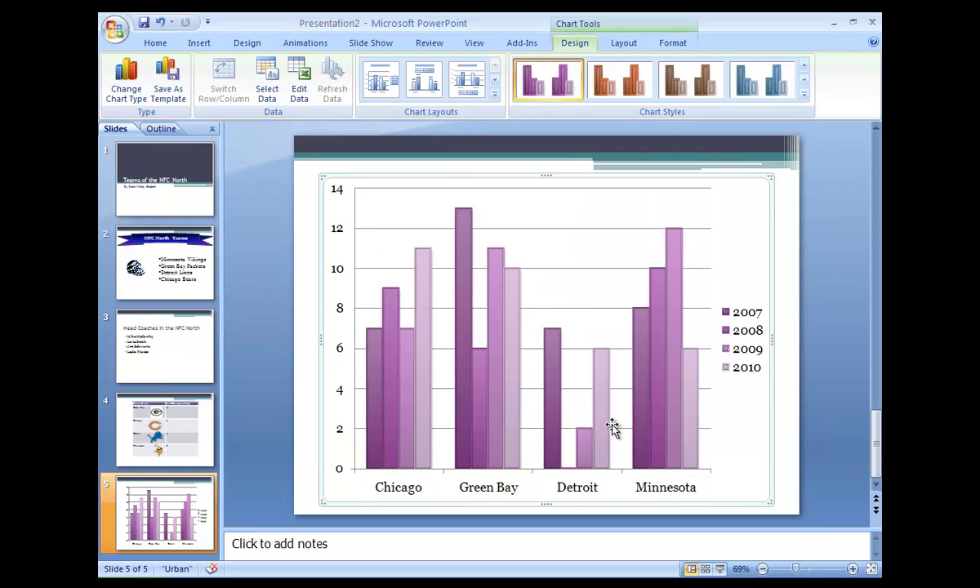
pyautogui.click(805, 94)
pyautogui.click(416, 80)
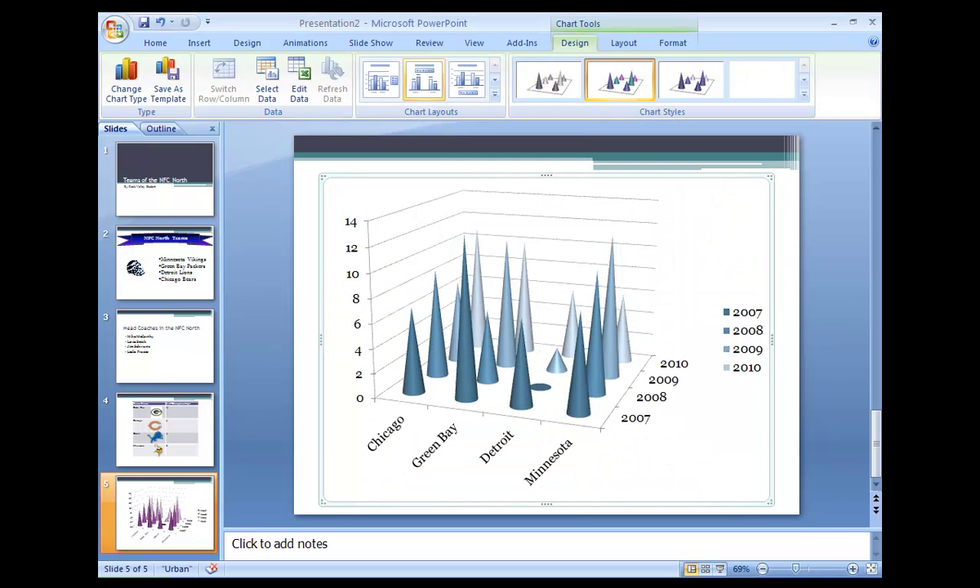
pyautogui.click(841, 258)
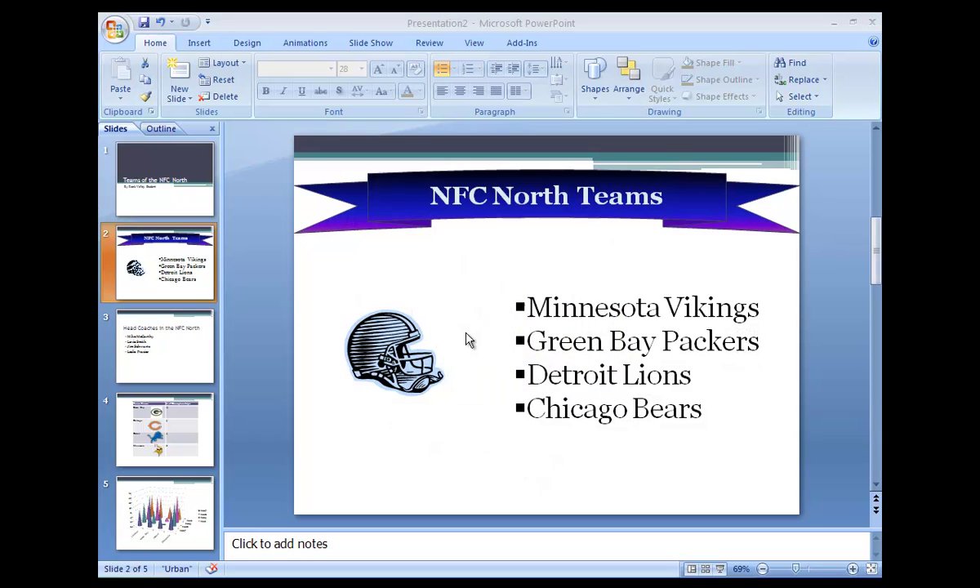
# Give slide 2's team list a Fly In animation by 1st level paragraphs, then show slide 1
pyautogui.click(306, 47)
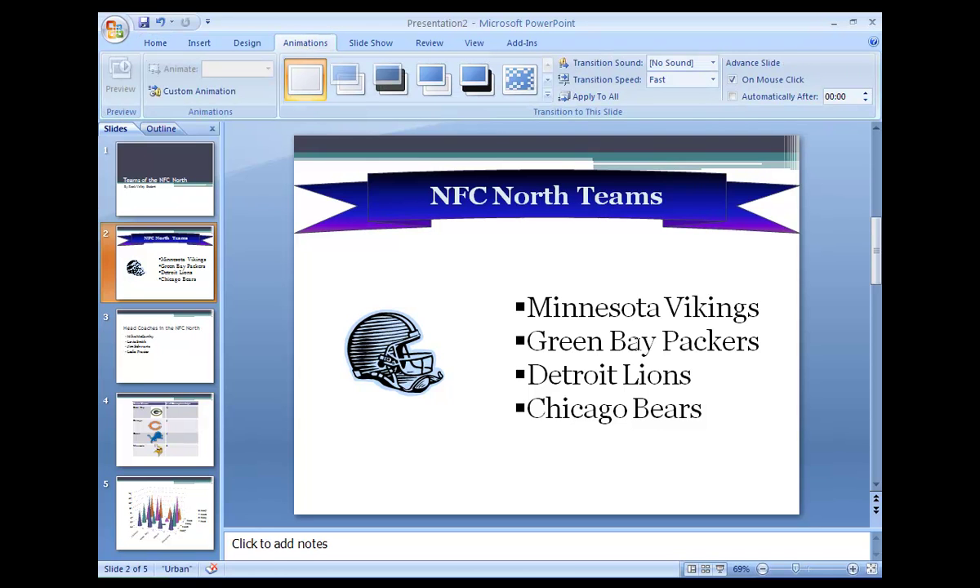
pyautogui.click(607, 287)
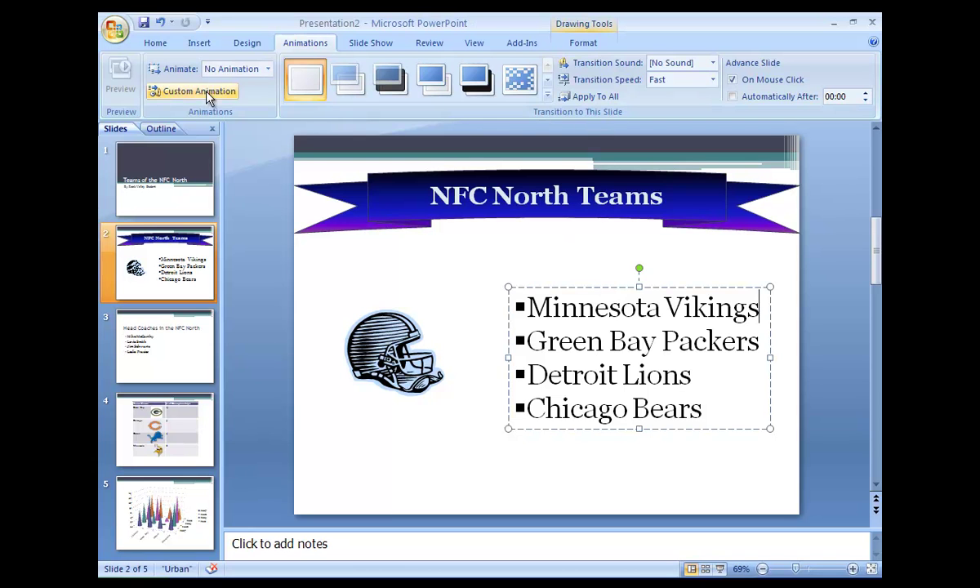
pyautogui.click(268, 71)
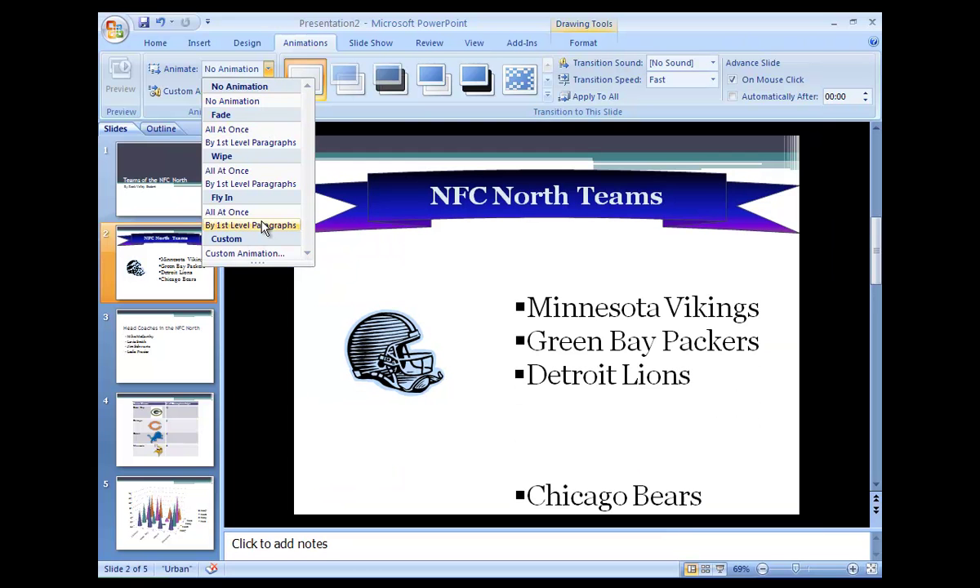
pyautogui.click(263, 228)
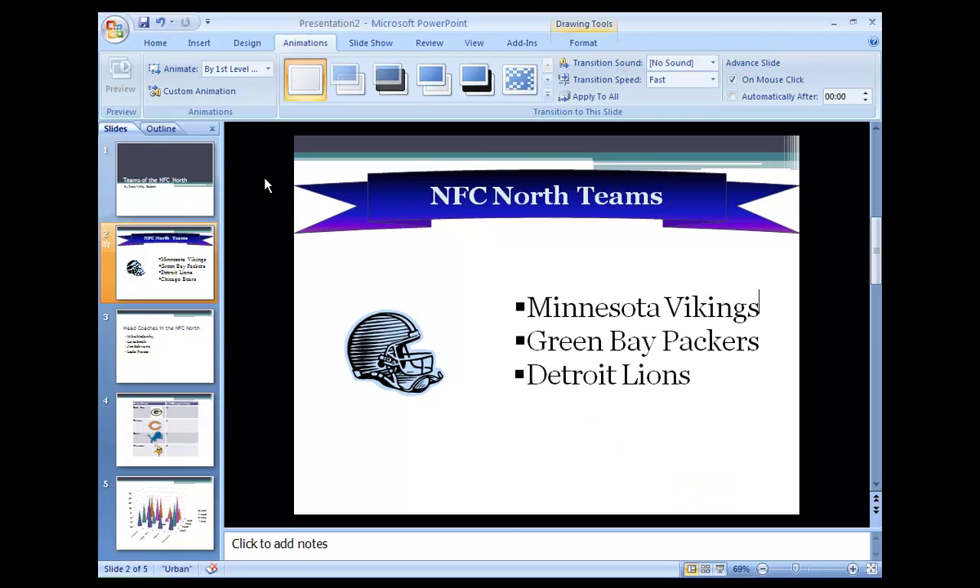
pyautogui.click(171, 176)
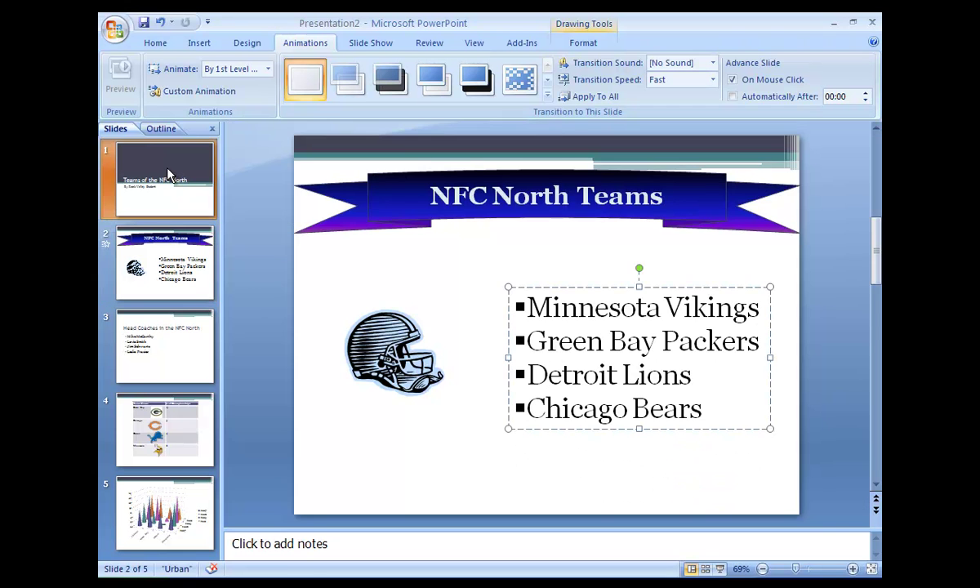
# Apply a Fast, no-sound Fade Through Black transition to all slides
pyautogui.click(713, 79)
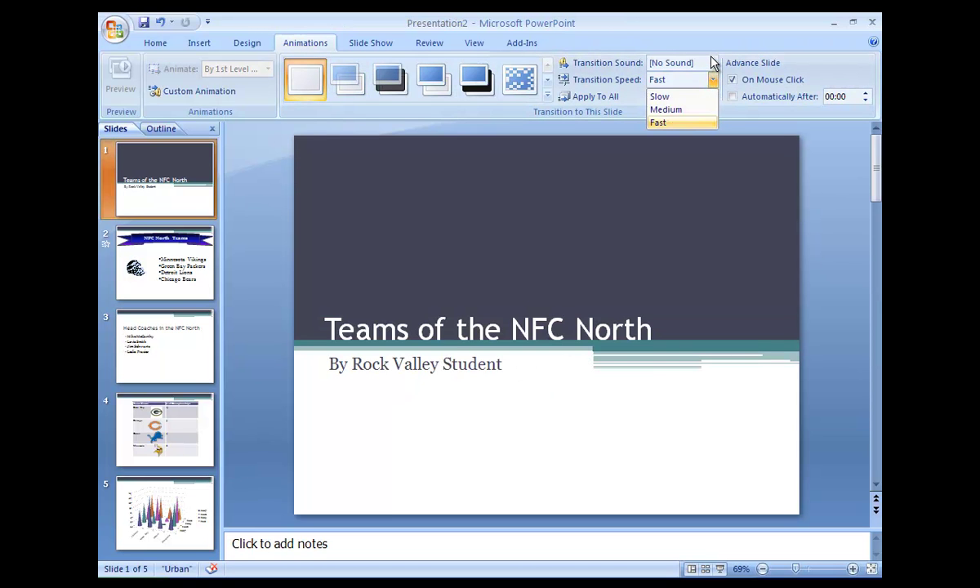
pyautogui.click(712, 62)
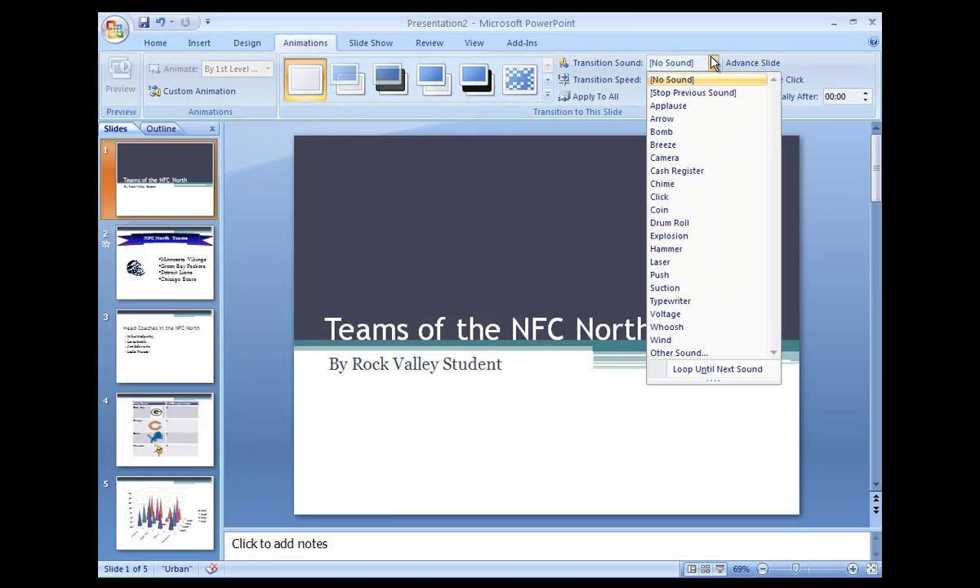
pyautogui.click(675, 25)
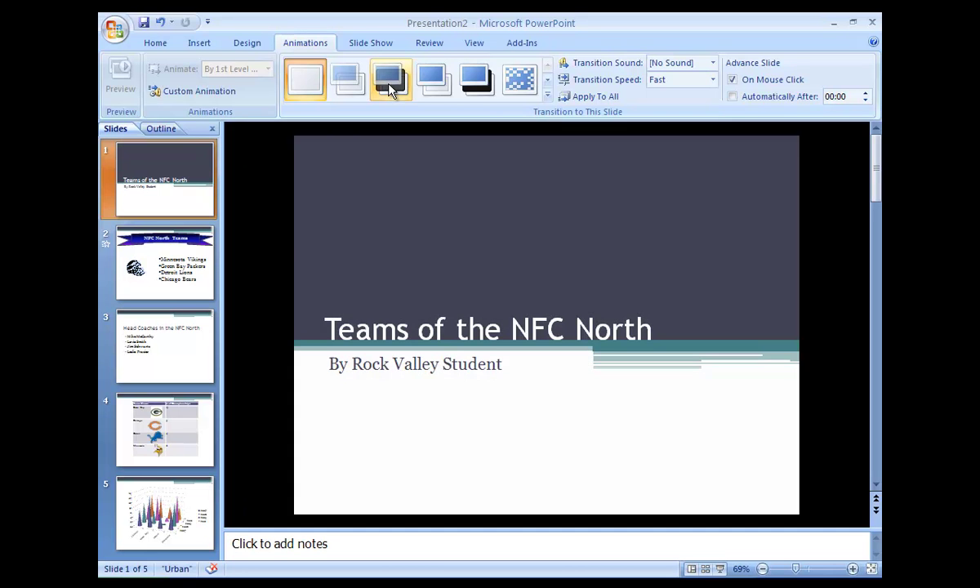
pyautogui.click(390, 81)
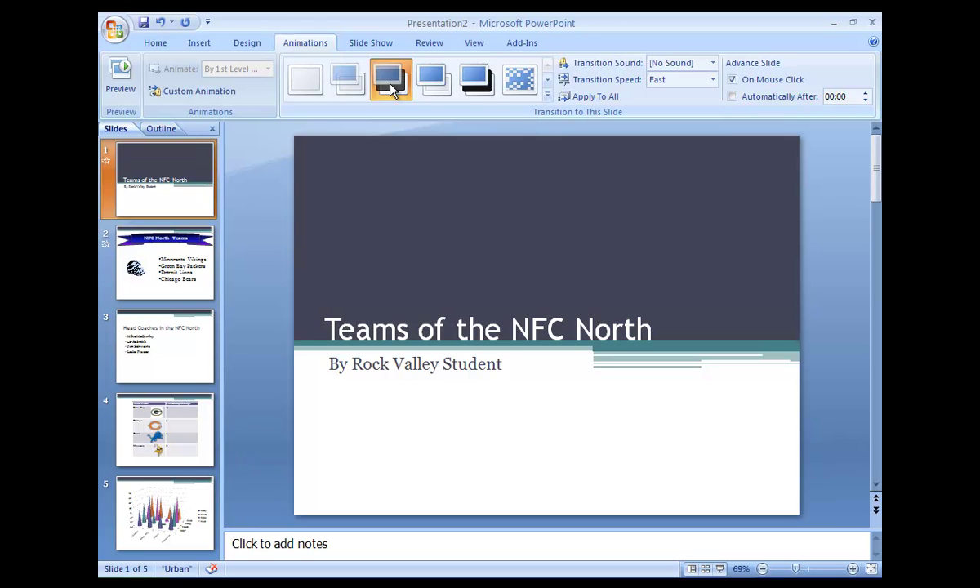
pyautogui.click(547, 95)
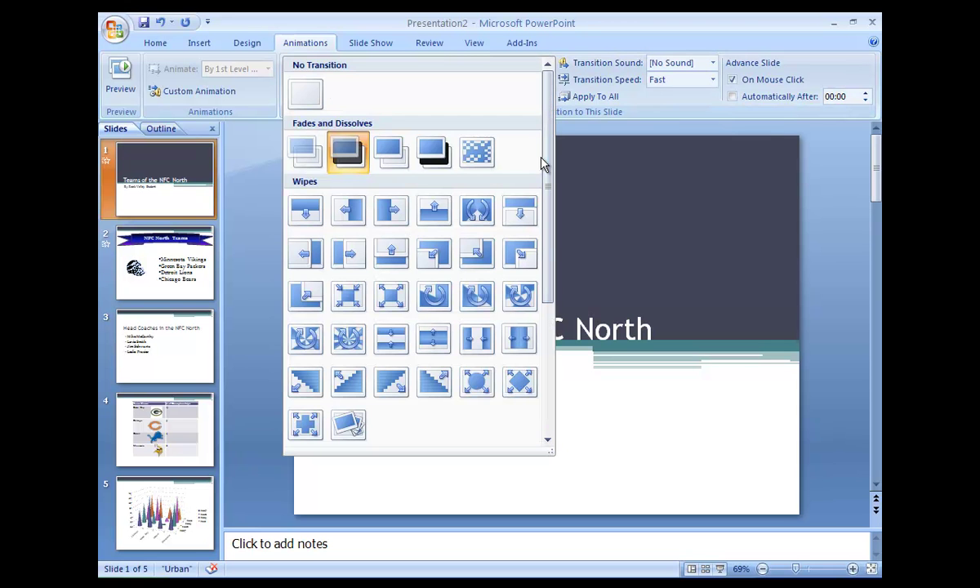
pyautogui.moveTo(548, 164); pyautogui.dragTo(523, 173)
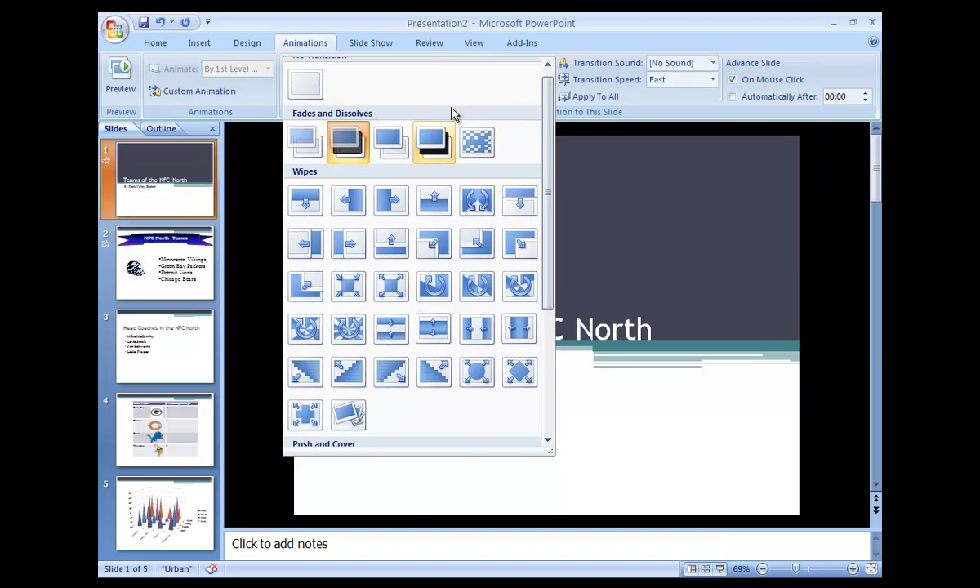
pyautogui.click(348, 140)
pyautogui.click(593, 99)
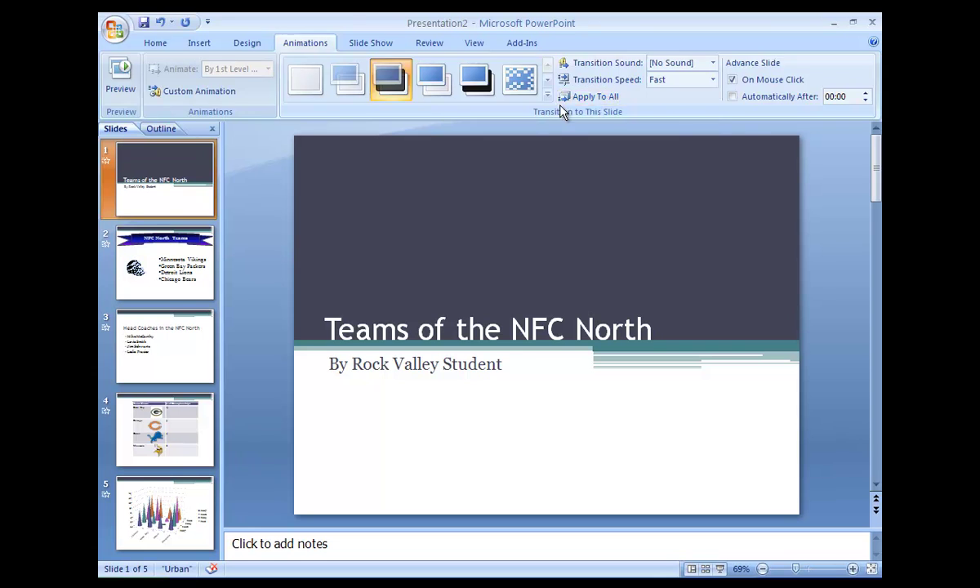
pyautogui.scroll(3, 371, 42)
pyautogui.click(372, 43)
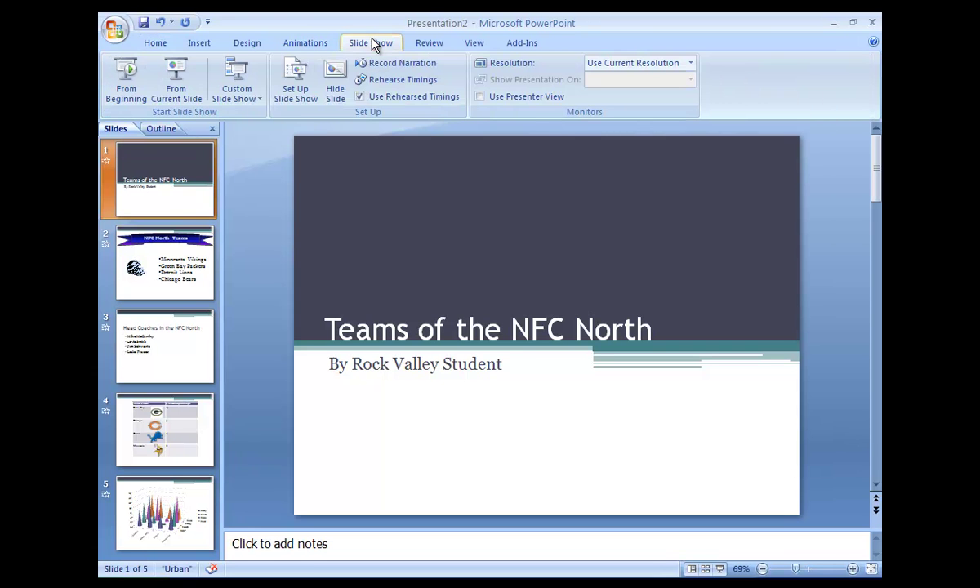
pyautogui.click(127, 86)
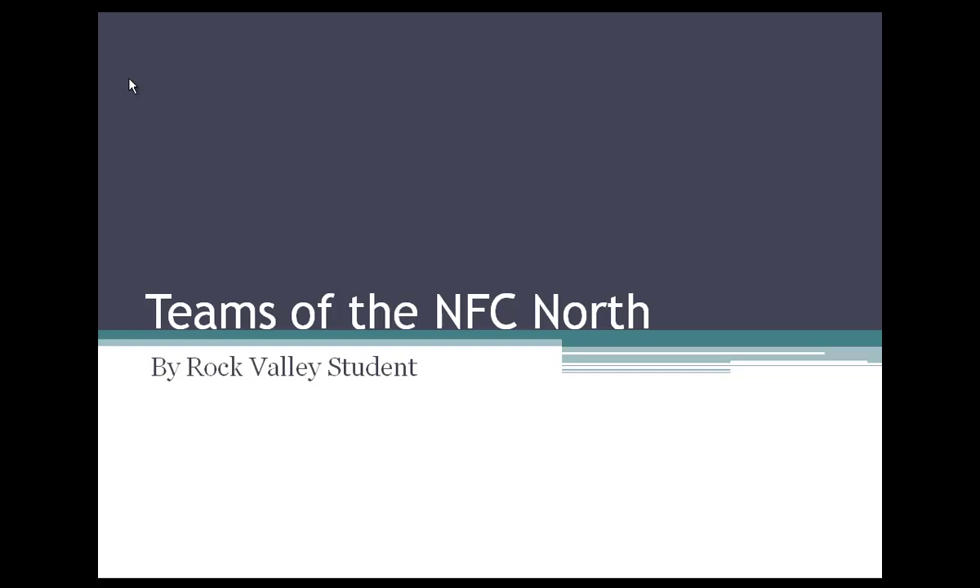
pyautogui.click(129, 80)
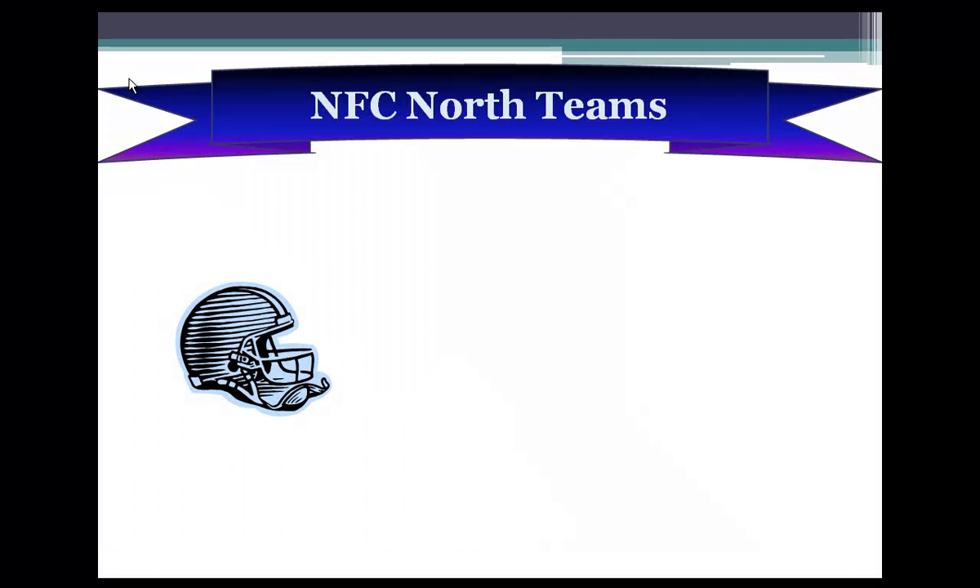
pyautogui.click(129, 84)
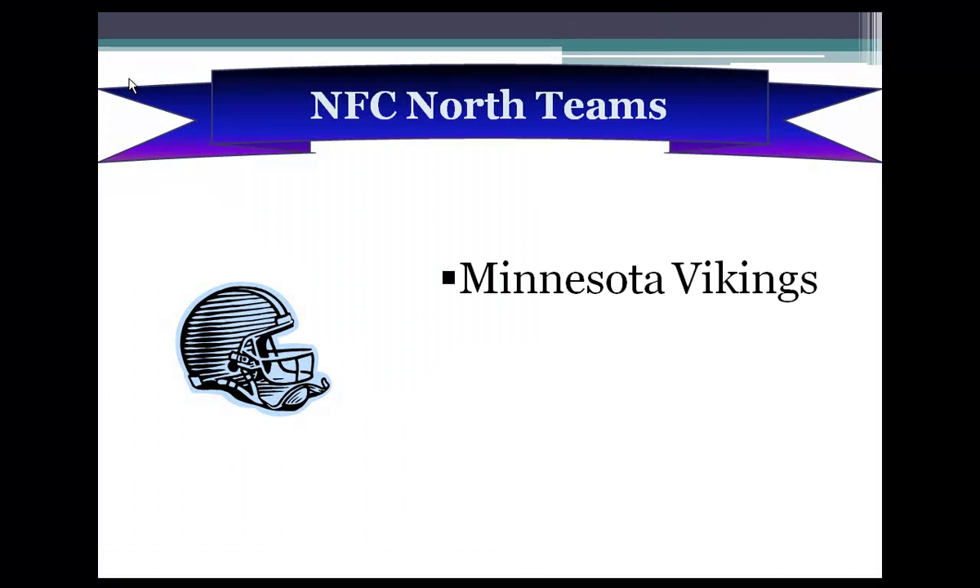
pyautogui.click(129, 84)
pyautogui.click(129, 84)
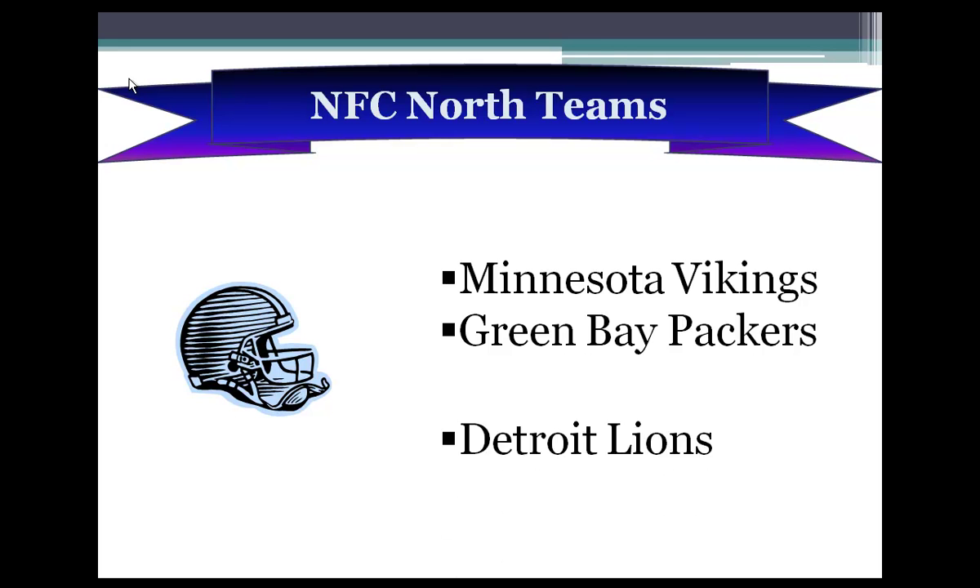
pyautogui.click(129, 84)
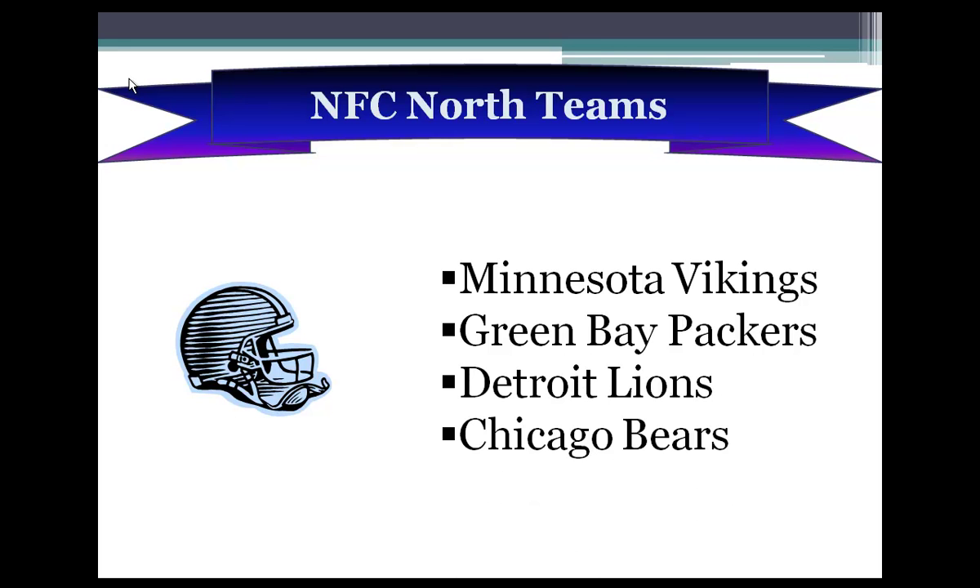
pyautogui.click(129, 84)
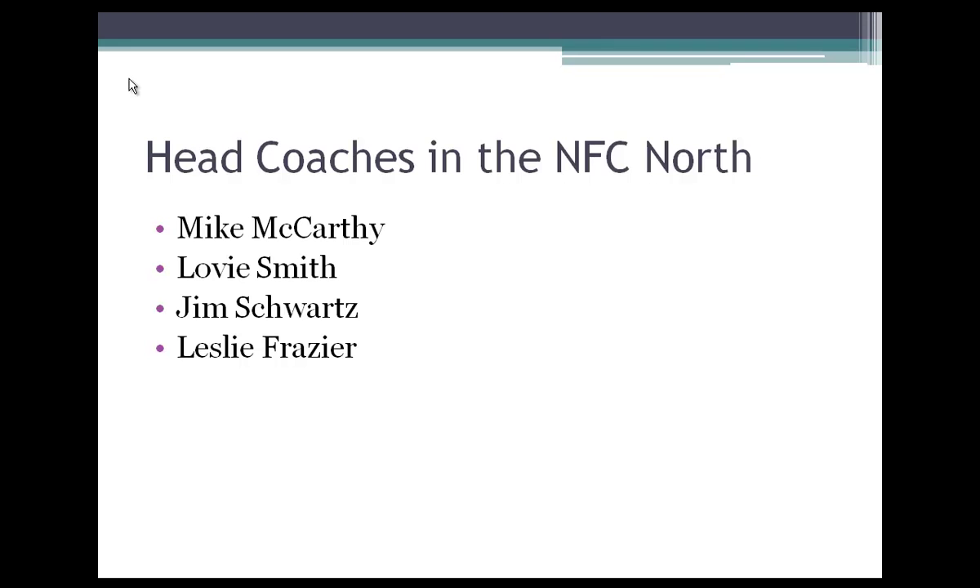
pyautogui.click(131, 85)
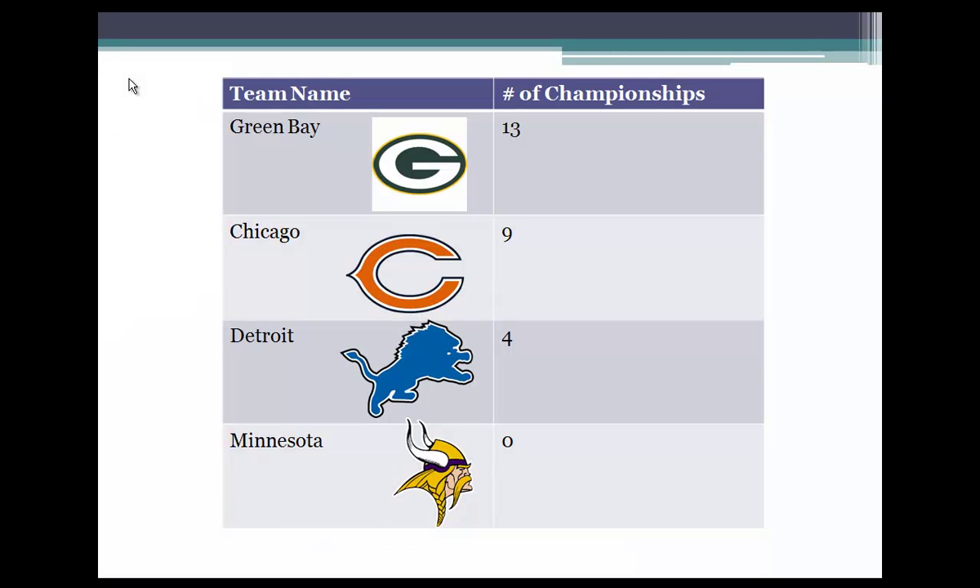
pyautogui.click(131, 85)
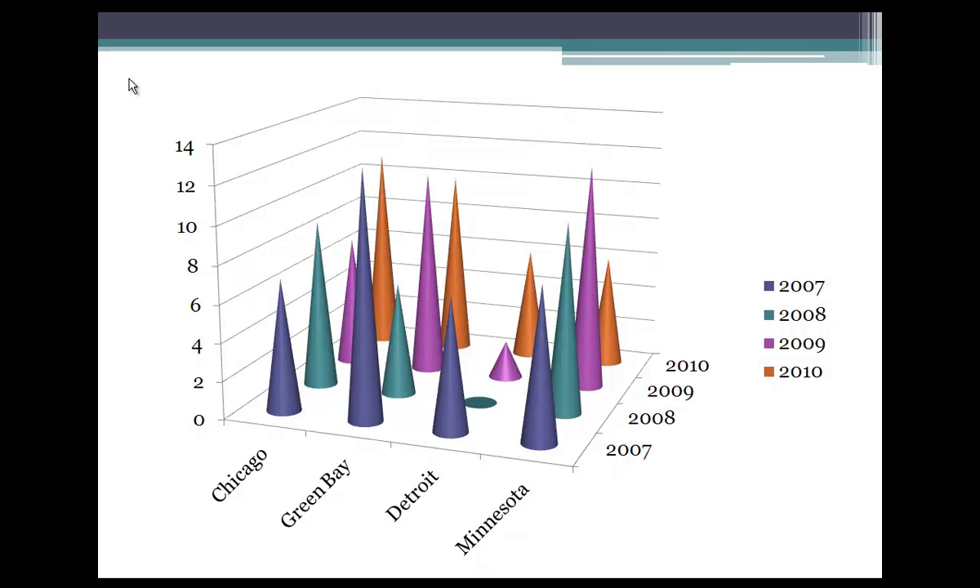
pyautogui.click(131, 86)
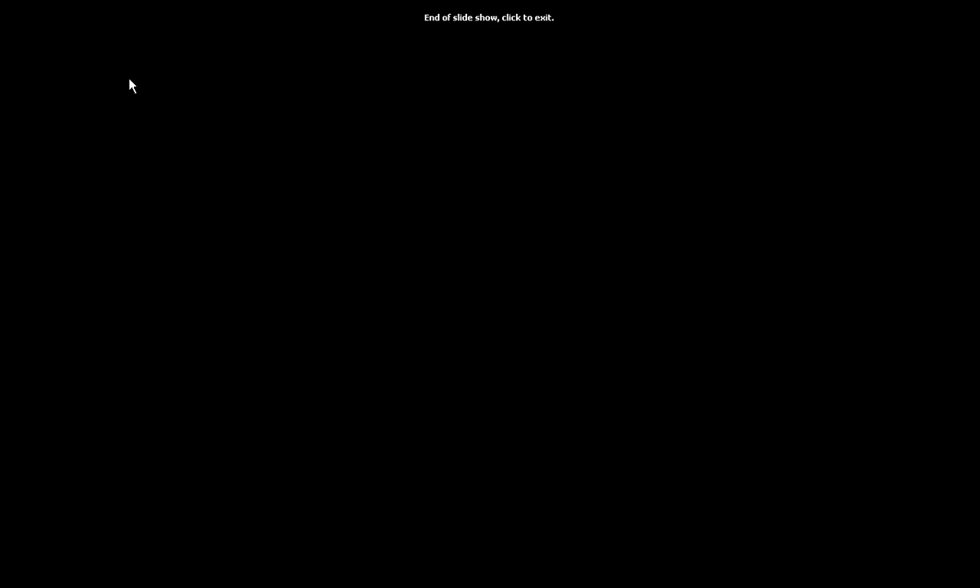
pyautogui.click(132, 86)
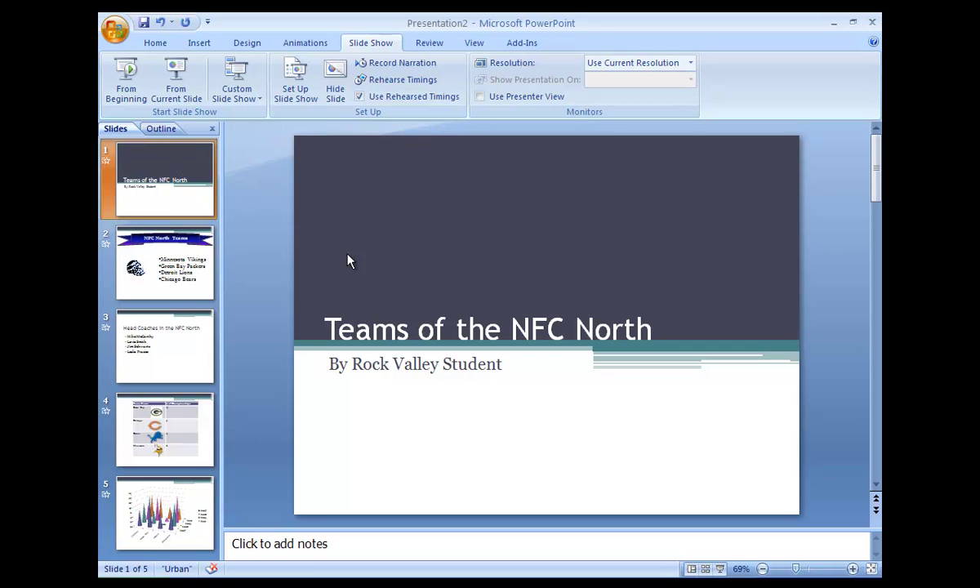
pyautogui.press('F12')
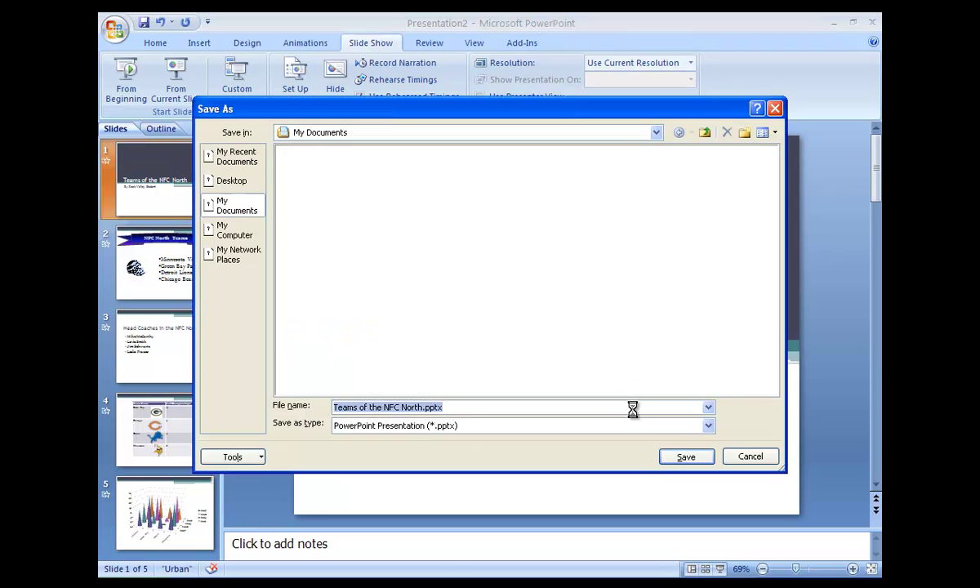
pyautogui.click(708, 426)
pyautogui.moveTo(709, 447); pyautogui.dragTo(748, 457)
pyautogui.click(735, 425)
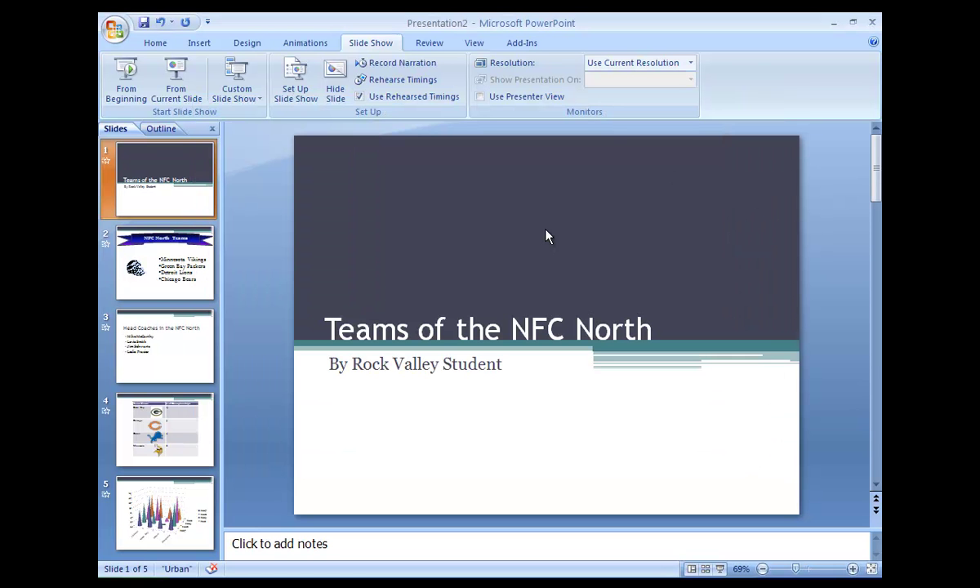